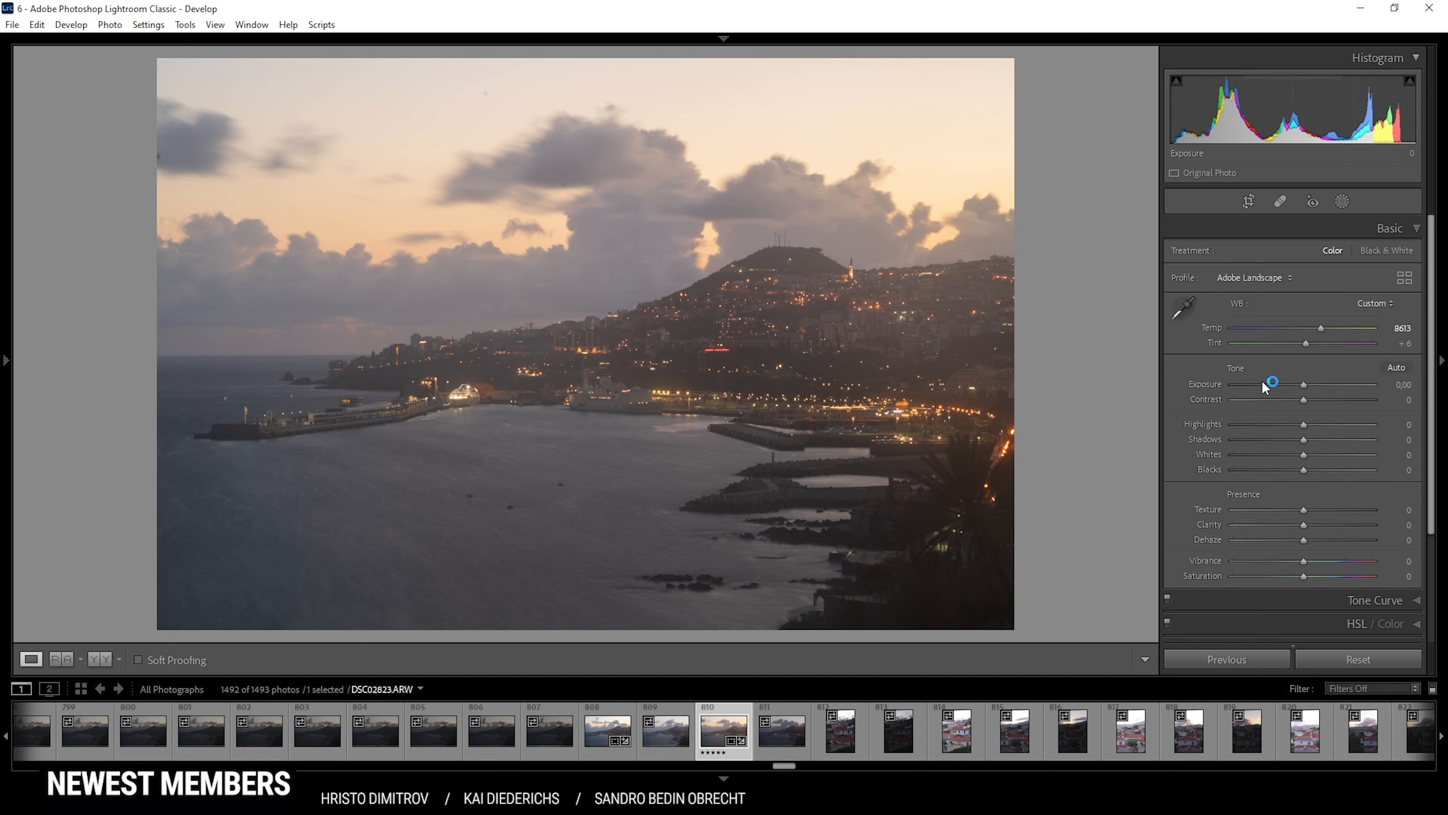
Set the photo's Exposure to -0.56, Contrast to -5, Highlights to +100, Shadows to -28, Whites to +65 and Blacks to -7.
drag(1302, 385, 1293, 384)
drag(1302, 440, 1298, 470)
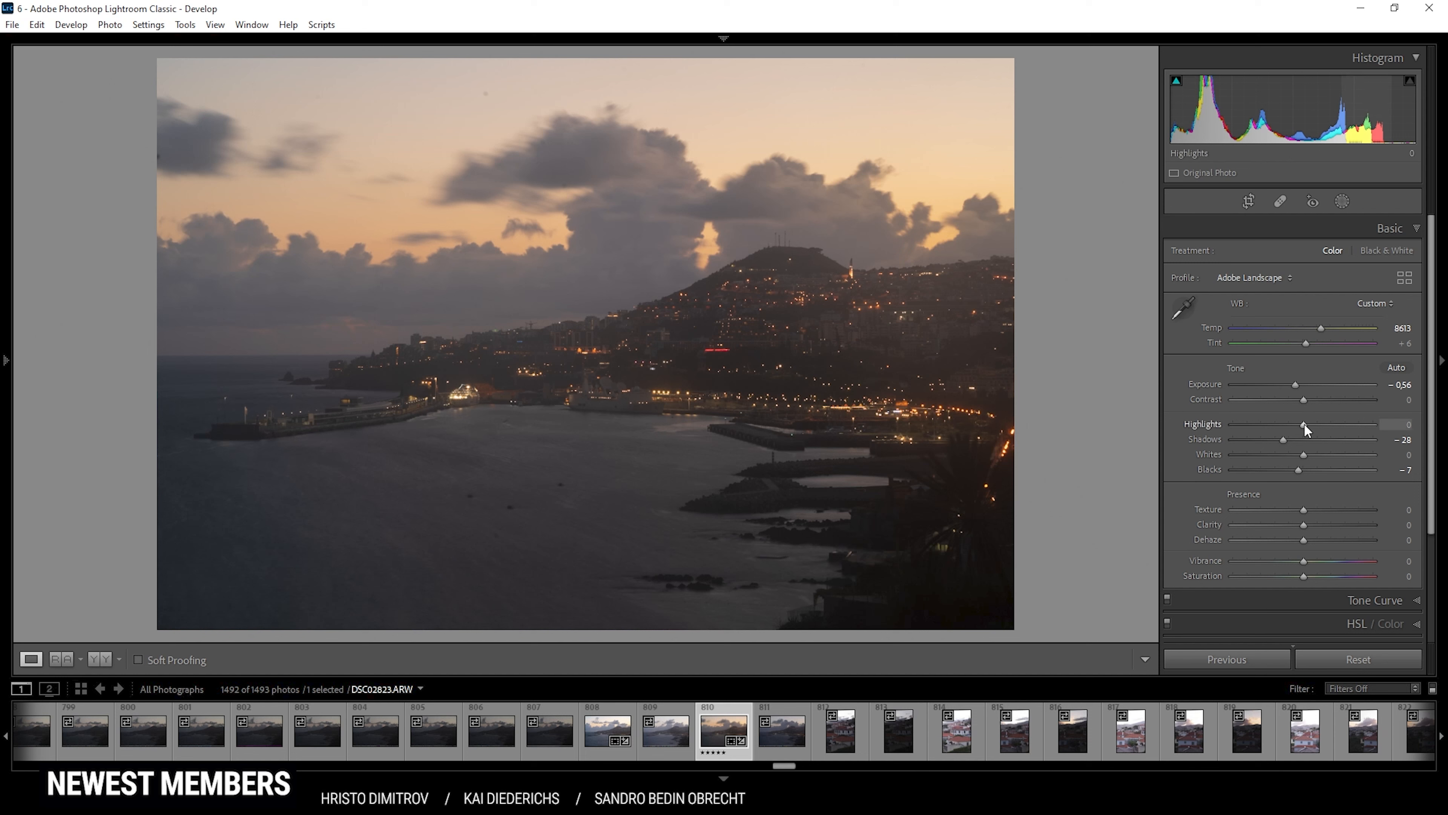
drag(1303, 423, 1380, 437)
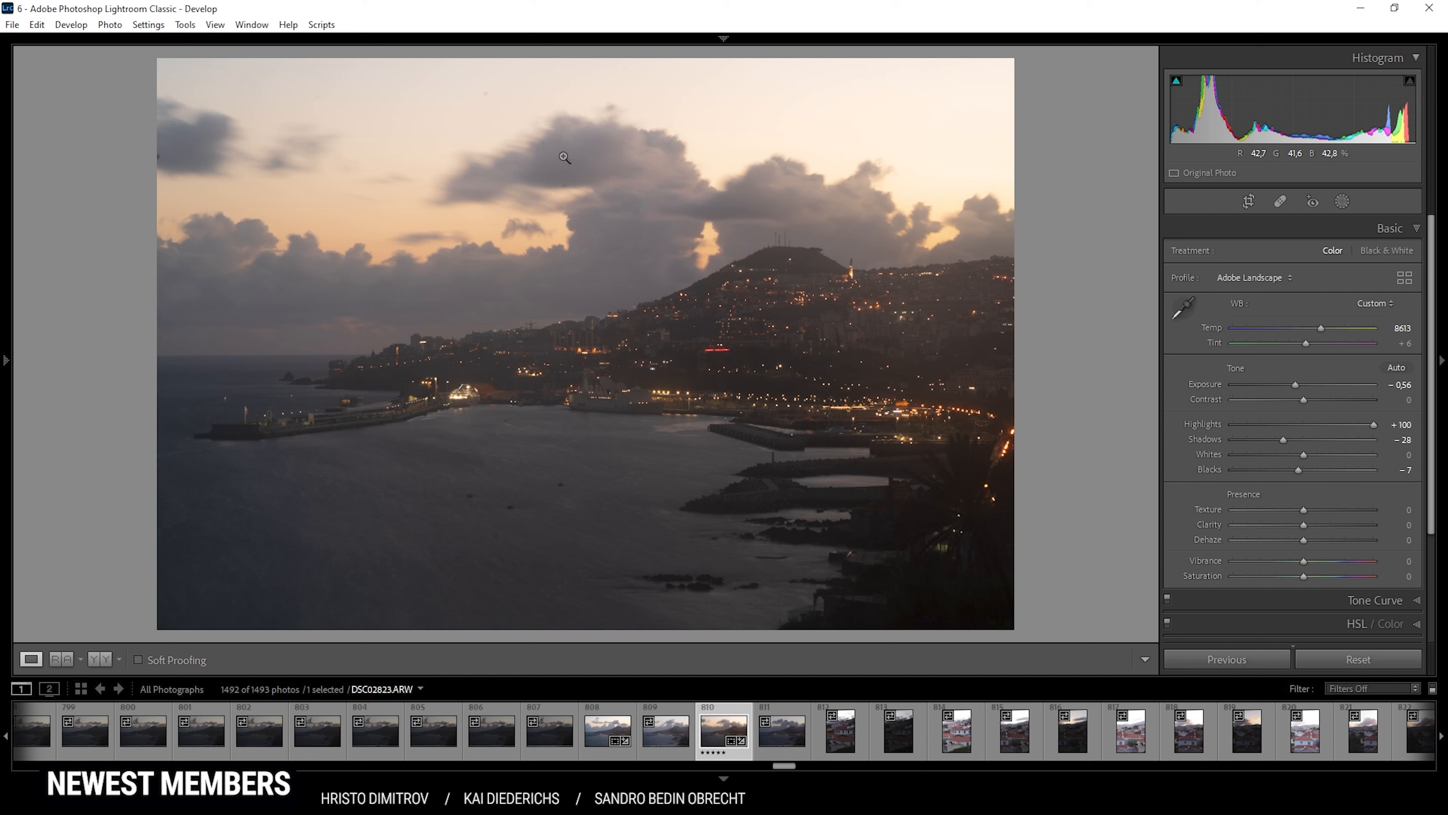
drag(1301, 459, 1351, 463)
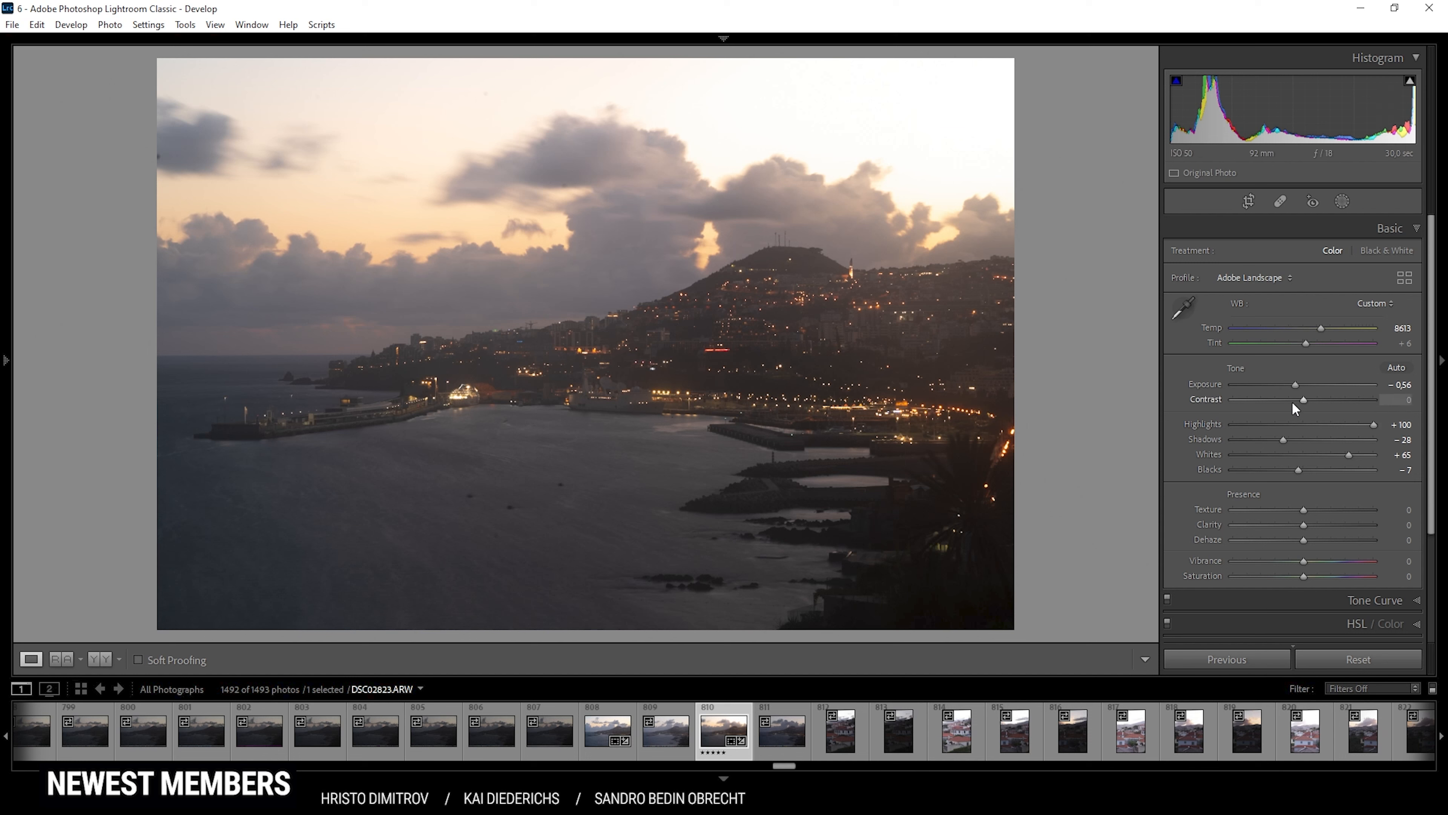
drag(1304, 401, 1301, 404)
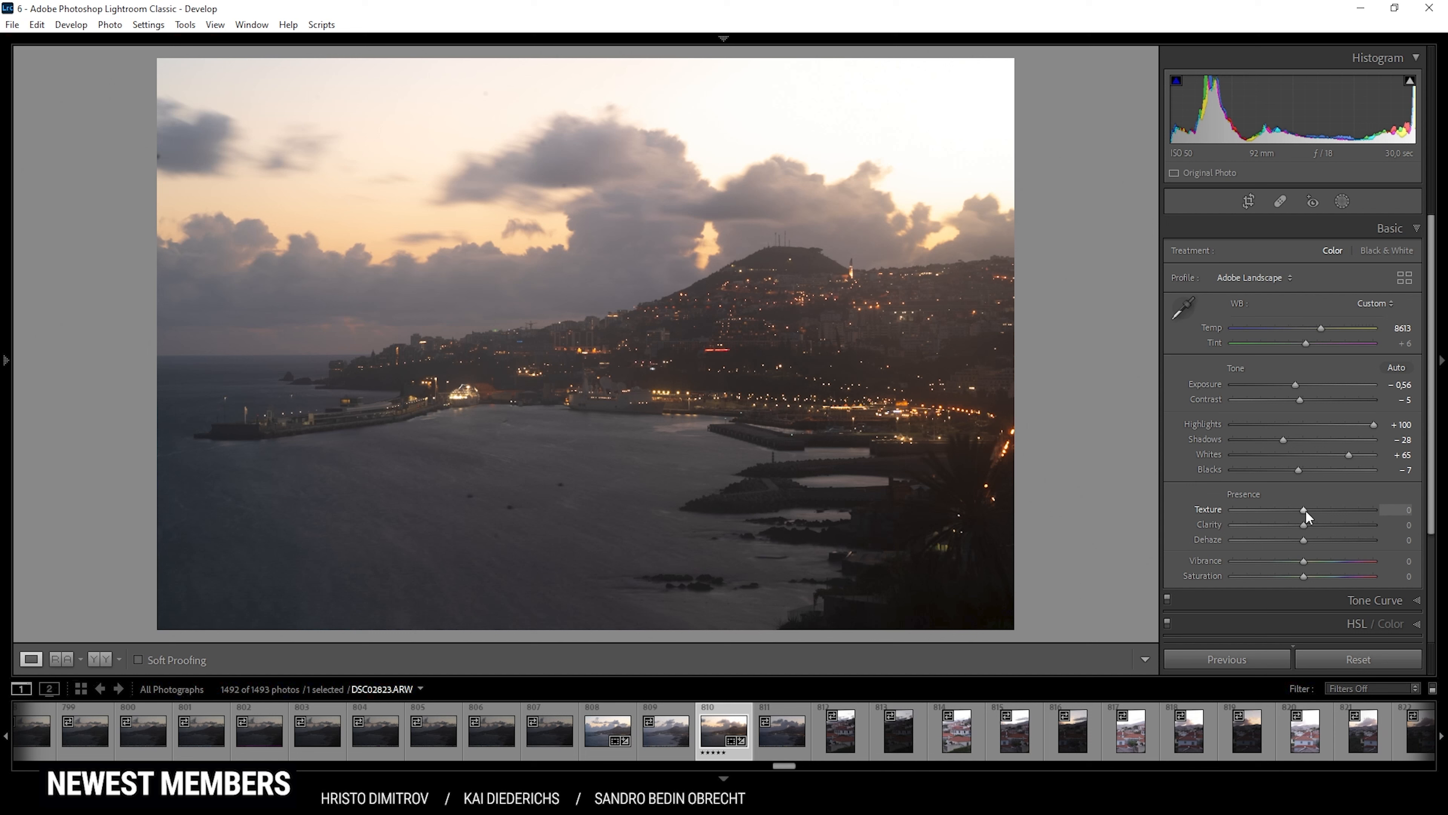
Set Texture to +11, Clarity to +9, Dehaze to +11 and Vibrance to +10, and compare the photo with its original version.
drag(1310, 511, 1314, 515)
drag(1305, 529, 1309, 529)
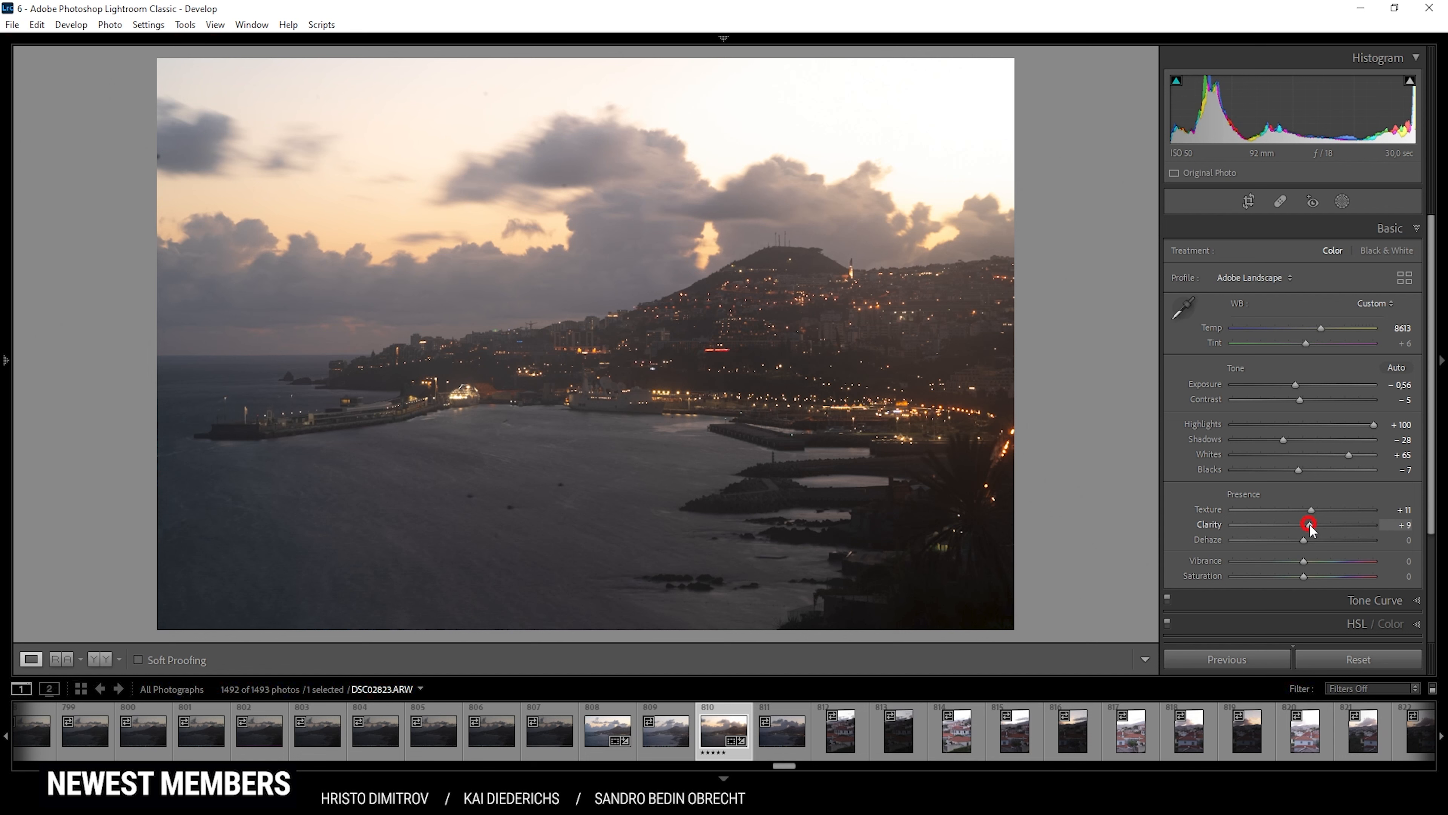
drag(1305, 542, 1311, 543)
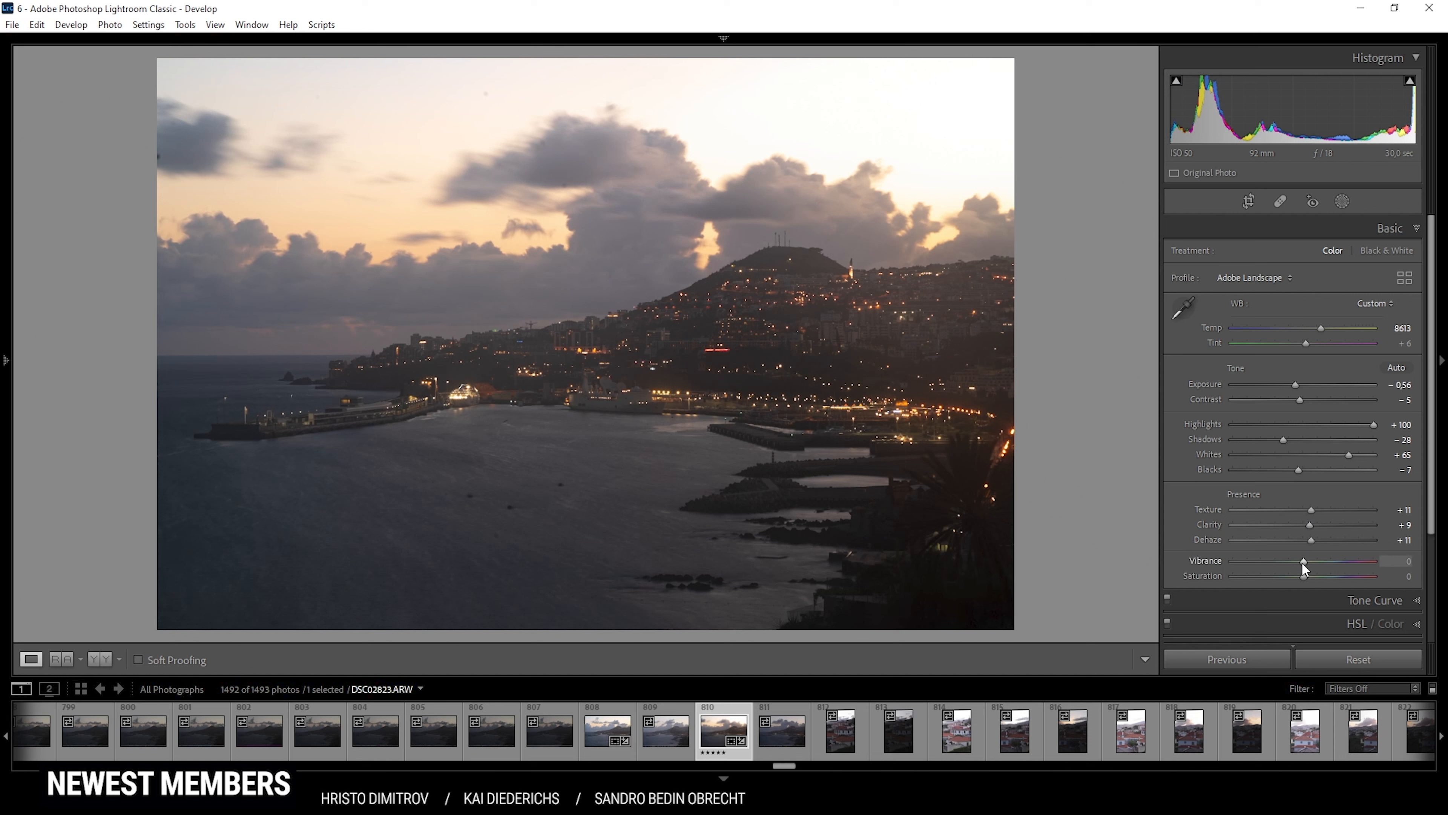
drag(1309, 563, 1311, 564)
click(100, 659)
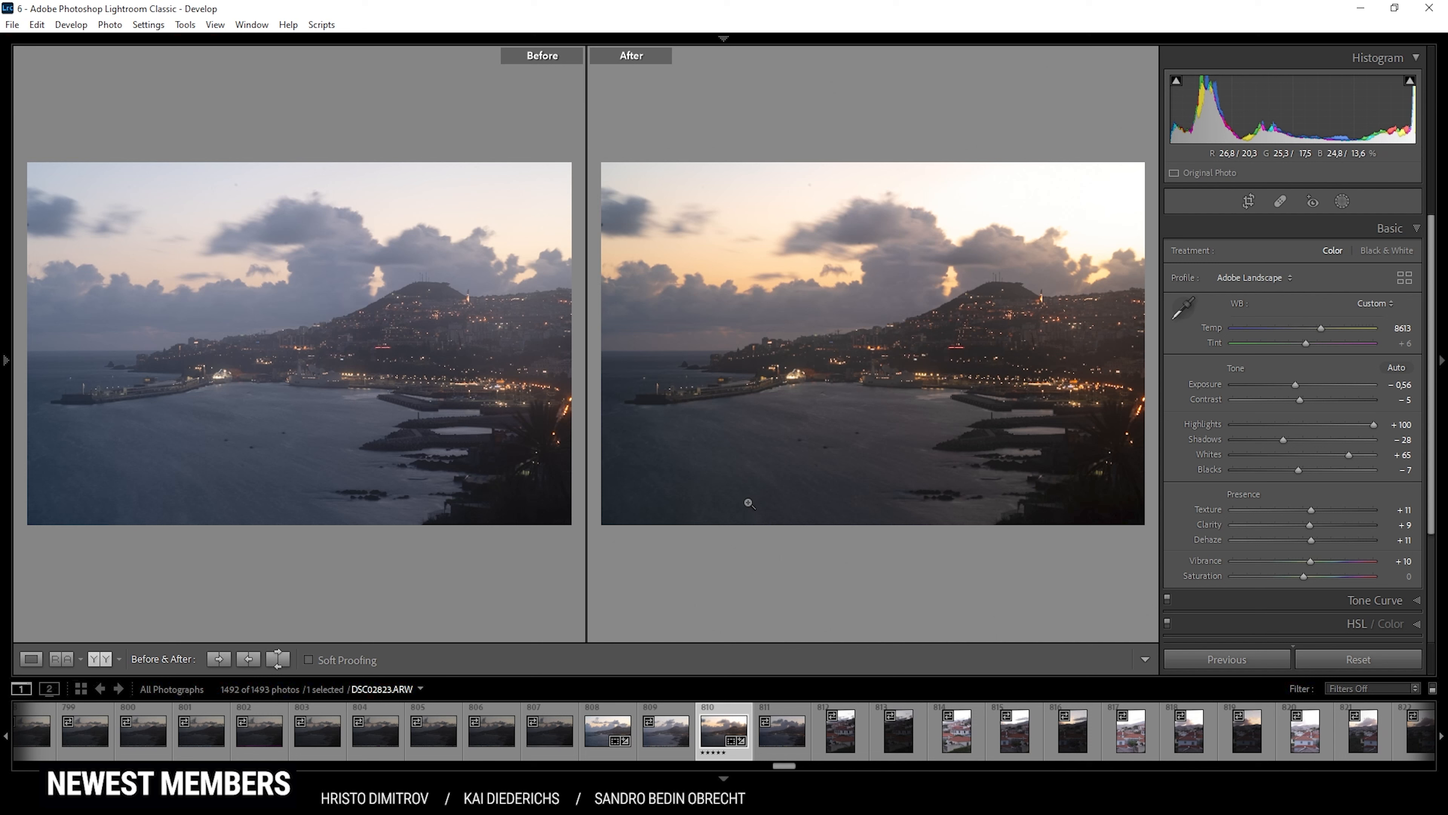
click(31, 659)
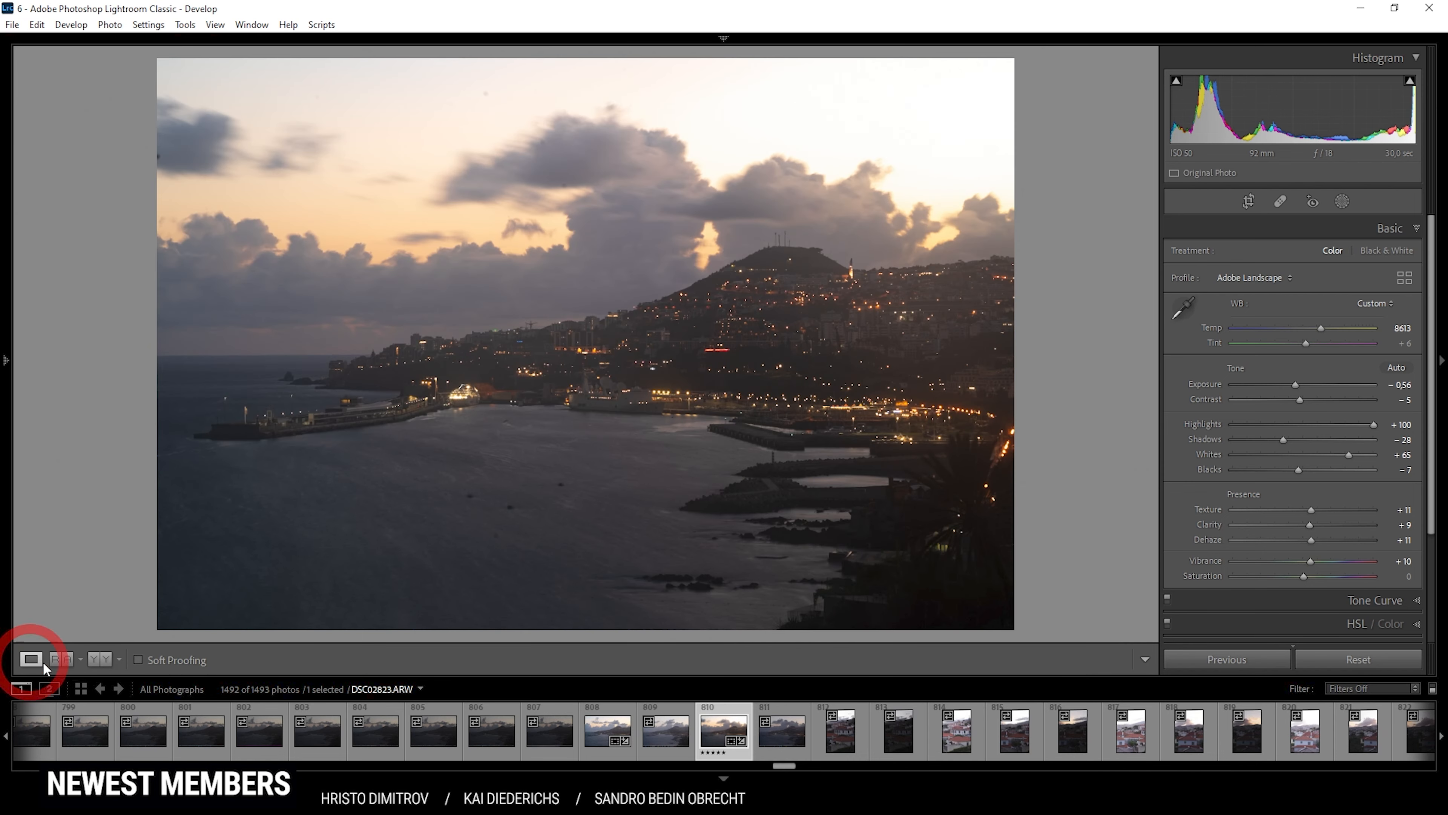
Mask the sky automatically and set its Highlights to -91 and Temp to 11.
click(1342, 201)
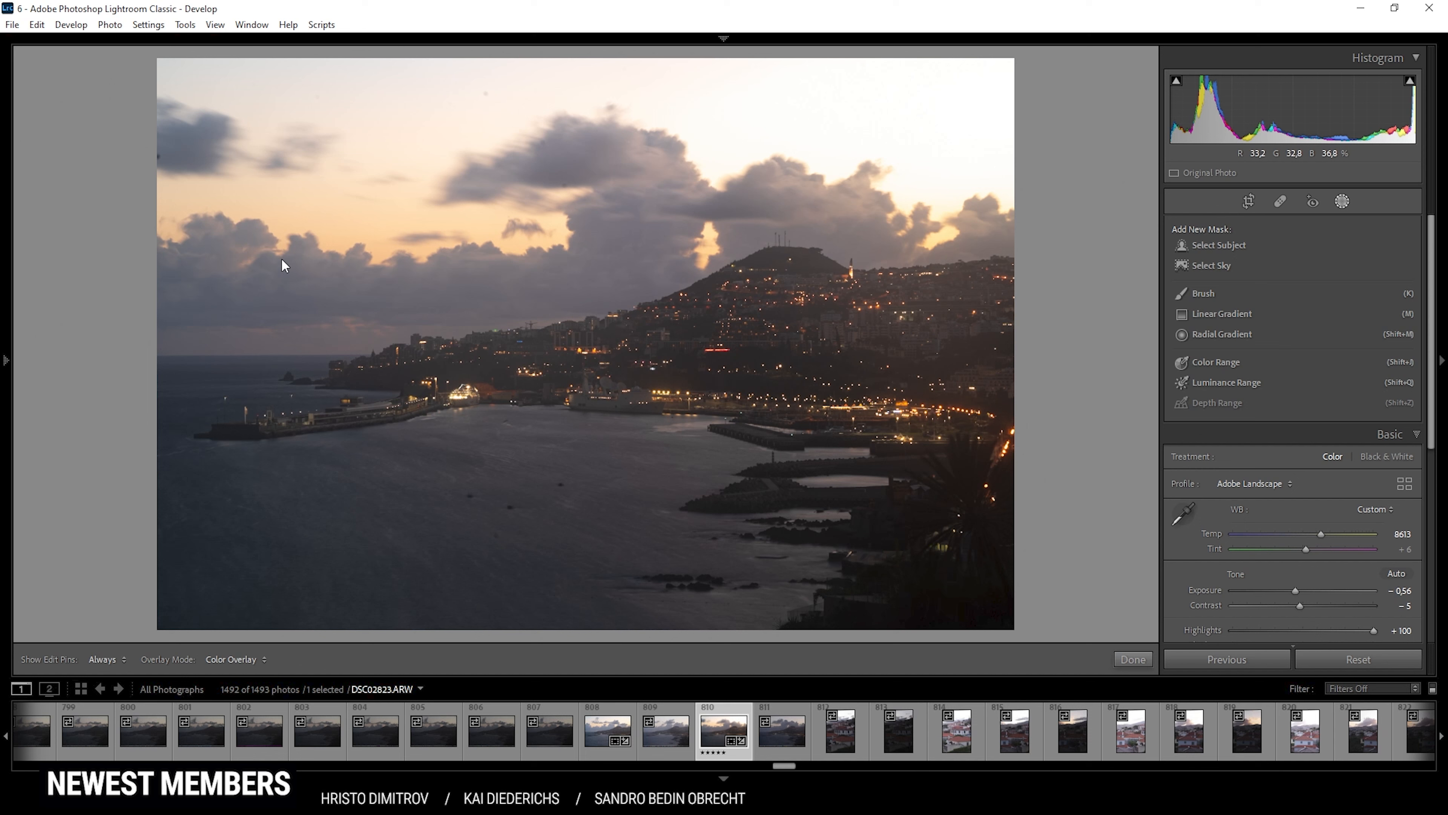
click(1219, 263)
drag(1301, 339, 1237, 336)
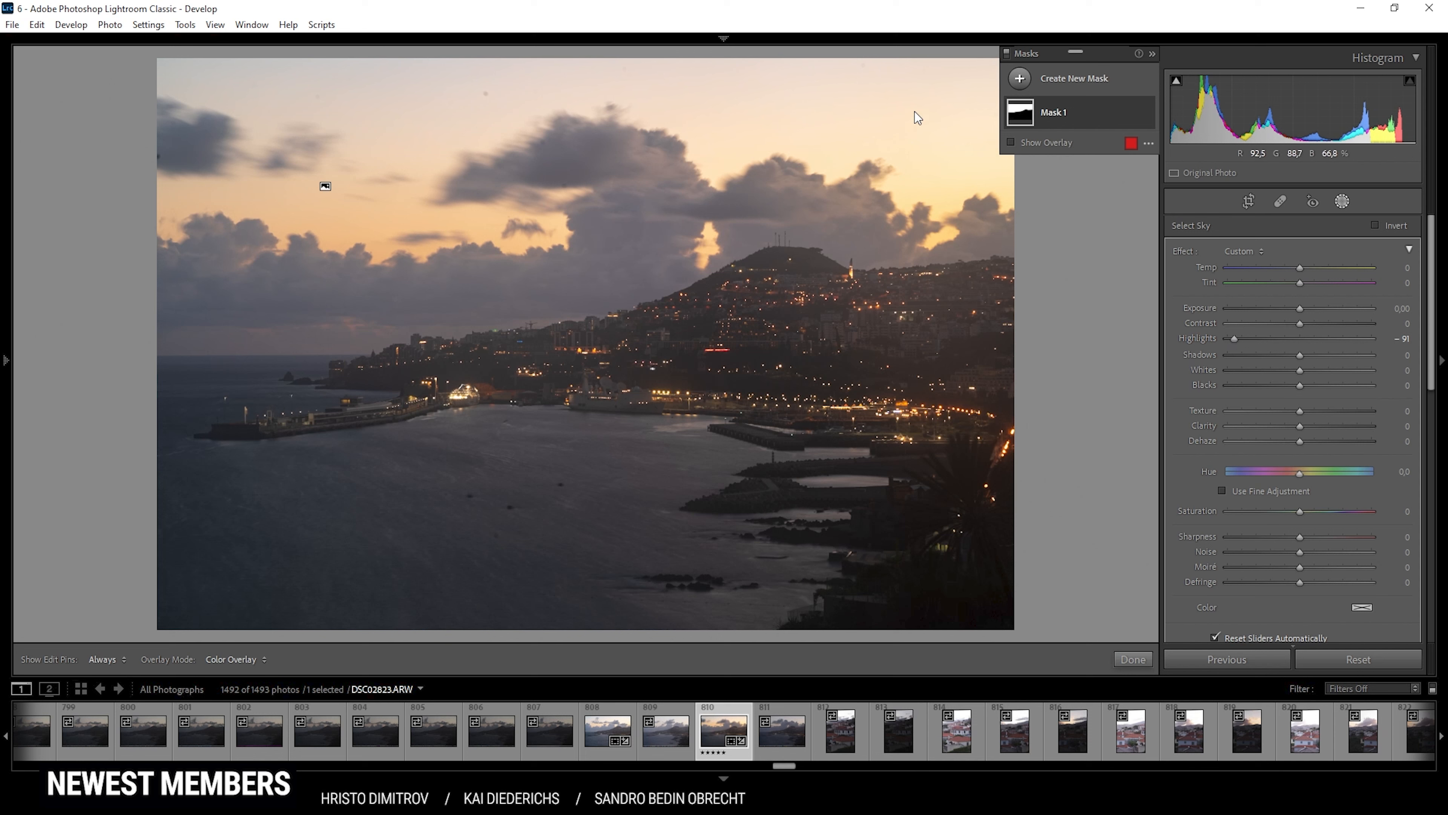
drag(1300, 267, 1309, 267)
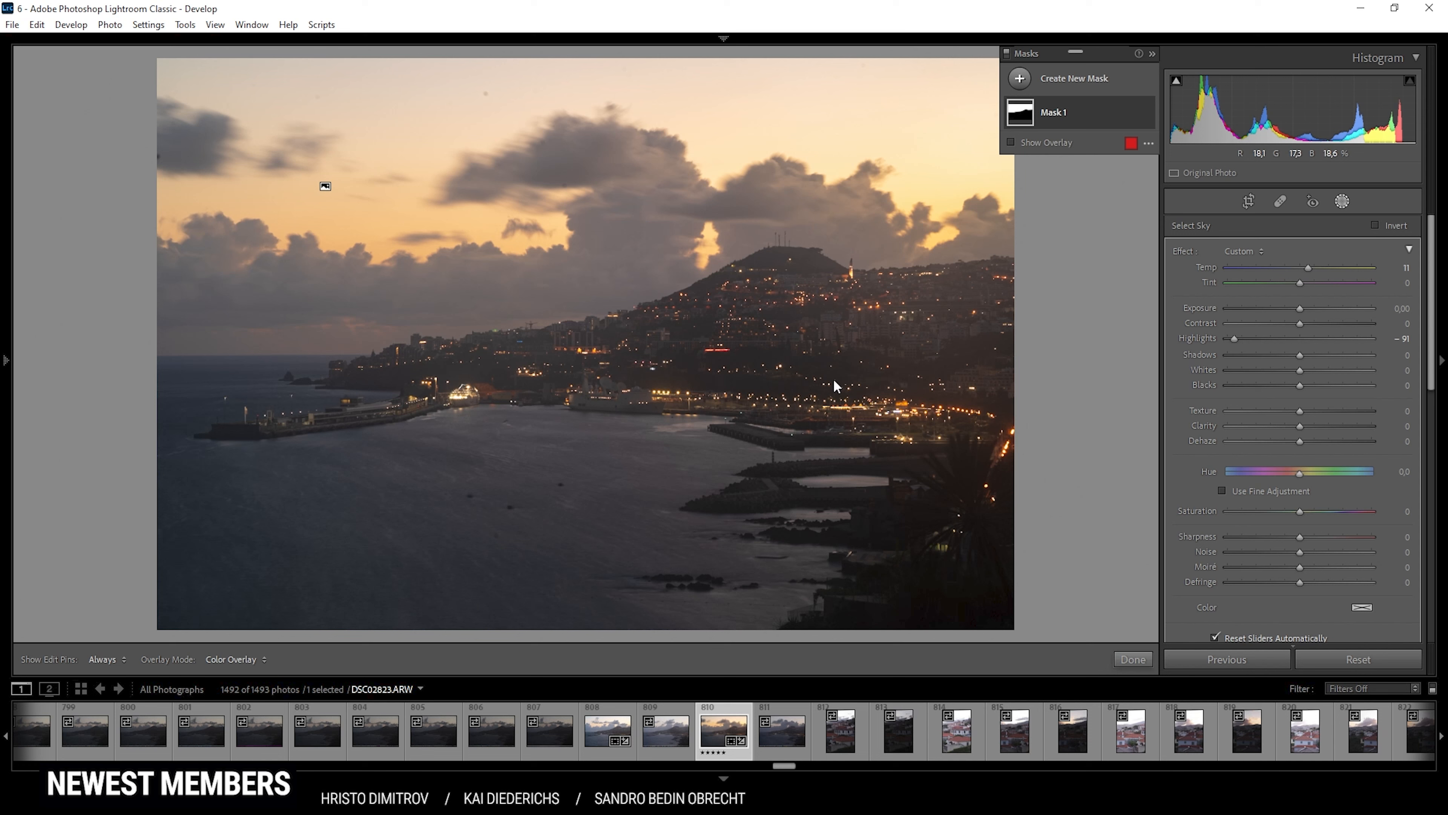
Add a slightly tilted linear gradient mask covering the water and harbour, fading out across the lower hillside.
click(1020, 80)
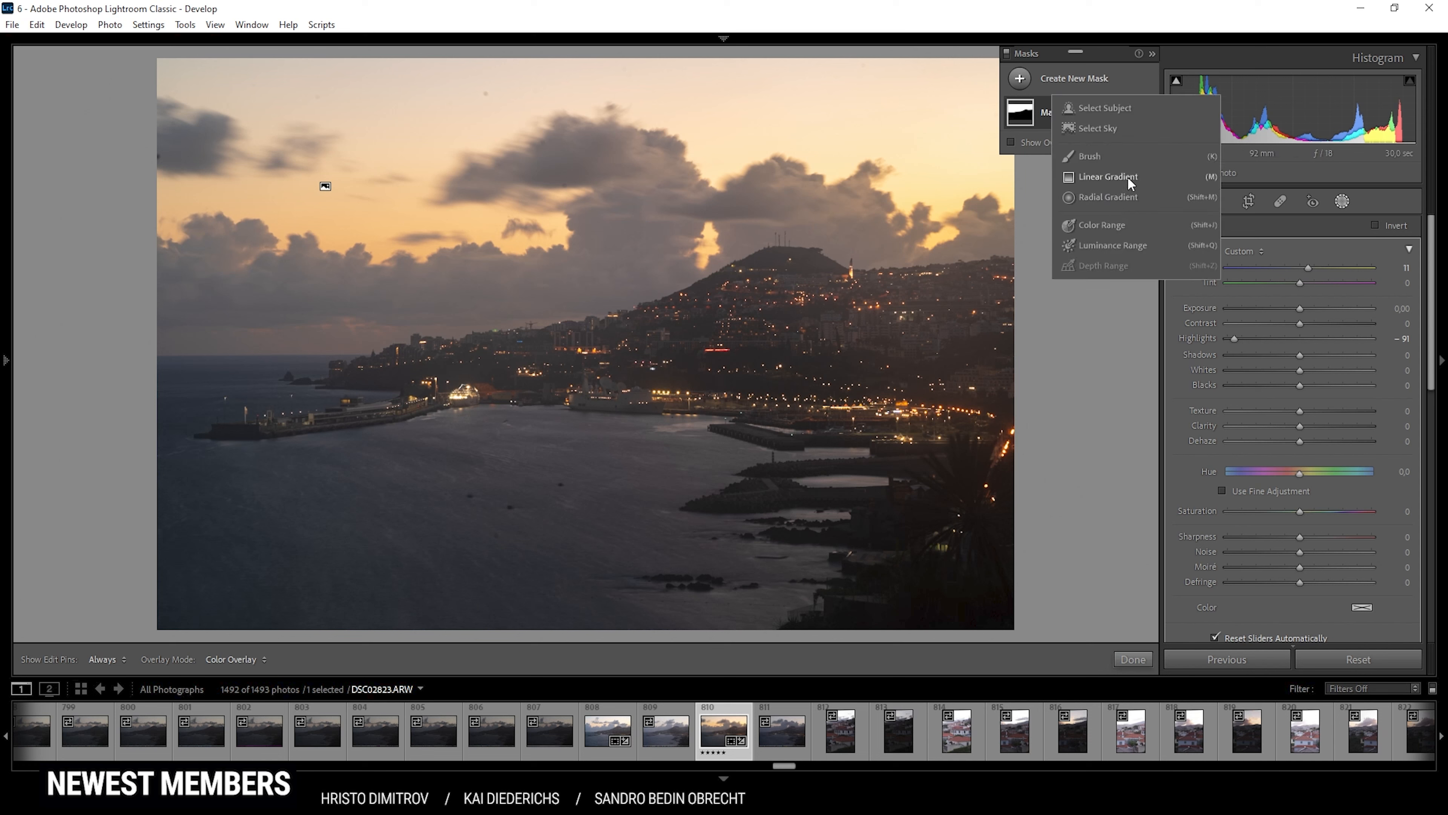
click(1107, 176)
drag(676, 488, 685, 359)
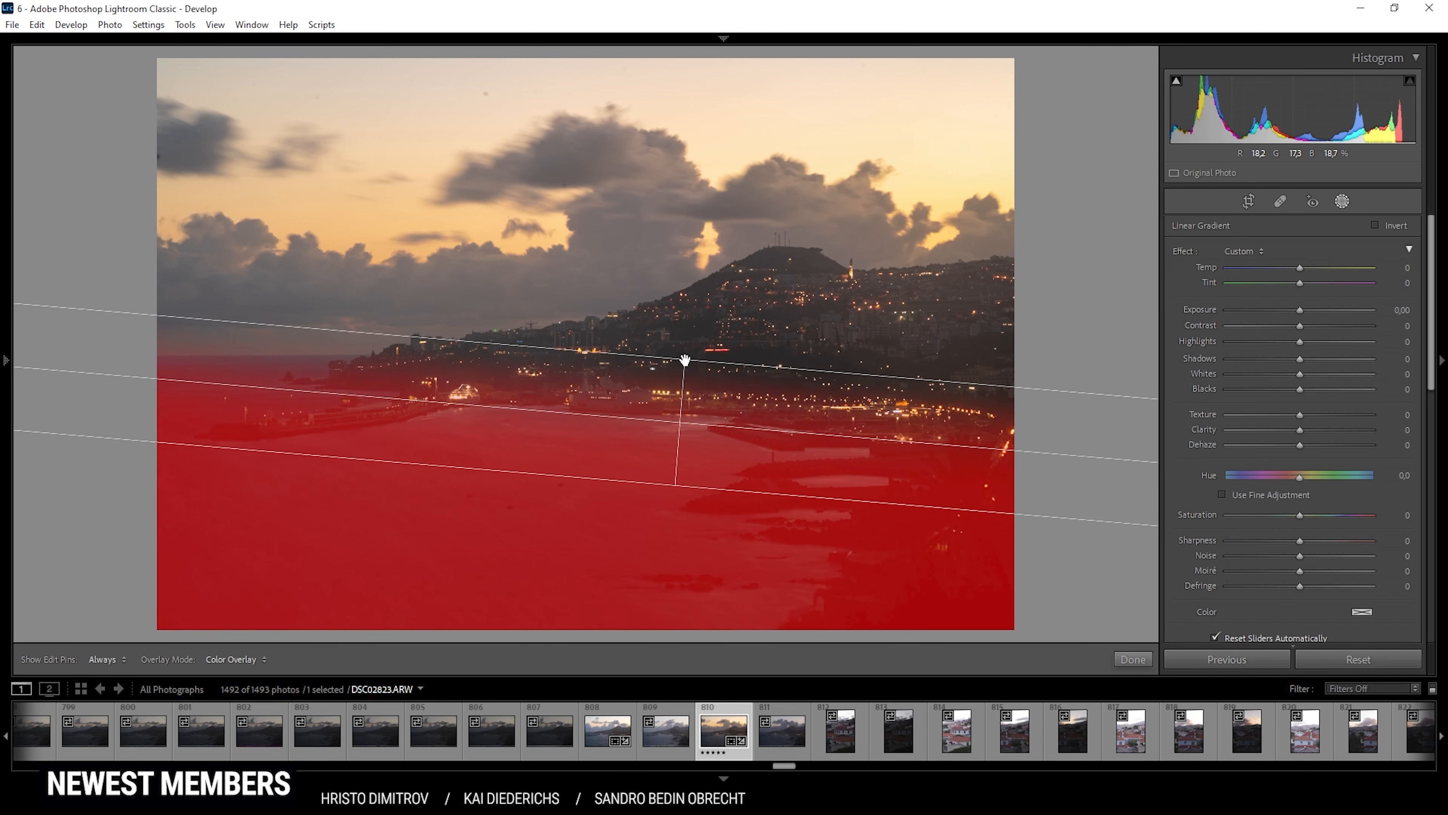
drag(675, 486, 673, 501)
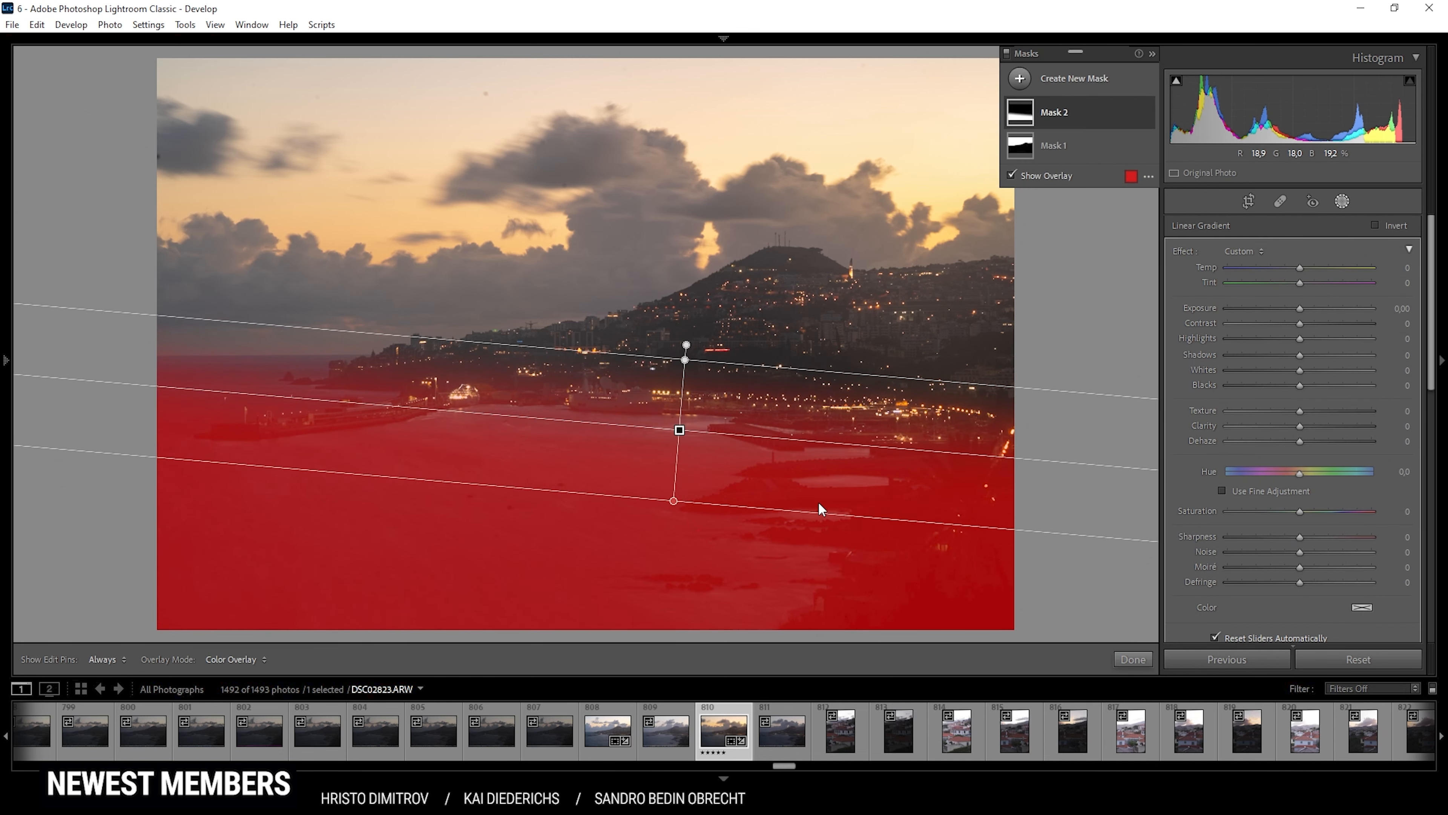
Set the gradient mask's Shadows to 76, Whites to 13 and Clarity to 5 with the overlay hidden, and close masking.
key(o)
mouse_move(1301, 354)
mouse_down()
mouse_move(1355, 363)
mouse_move(1309, 370)
mouse_up()
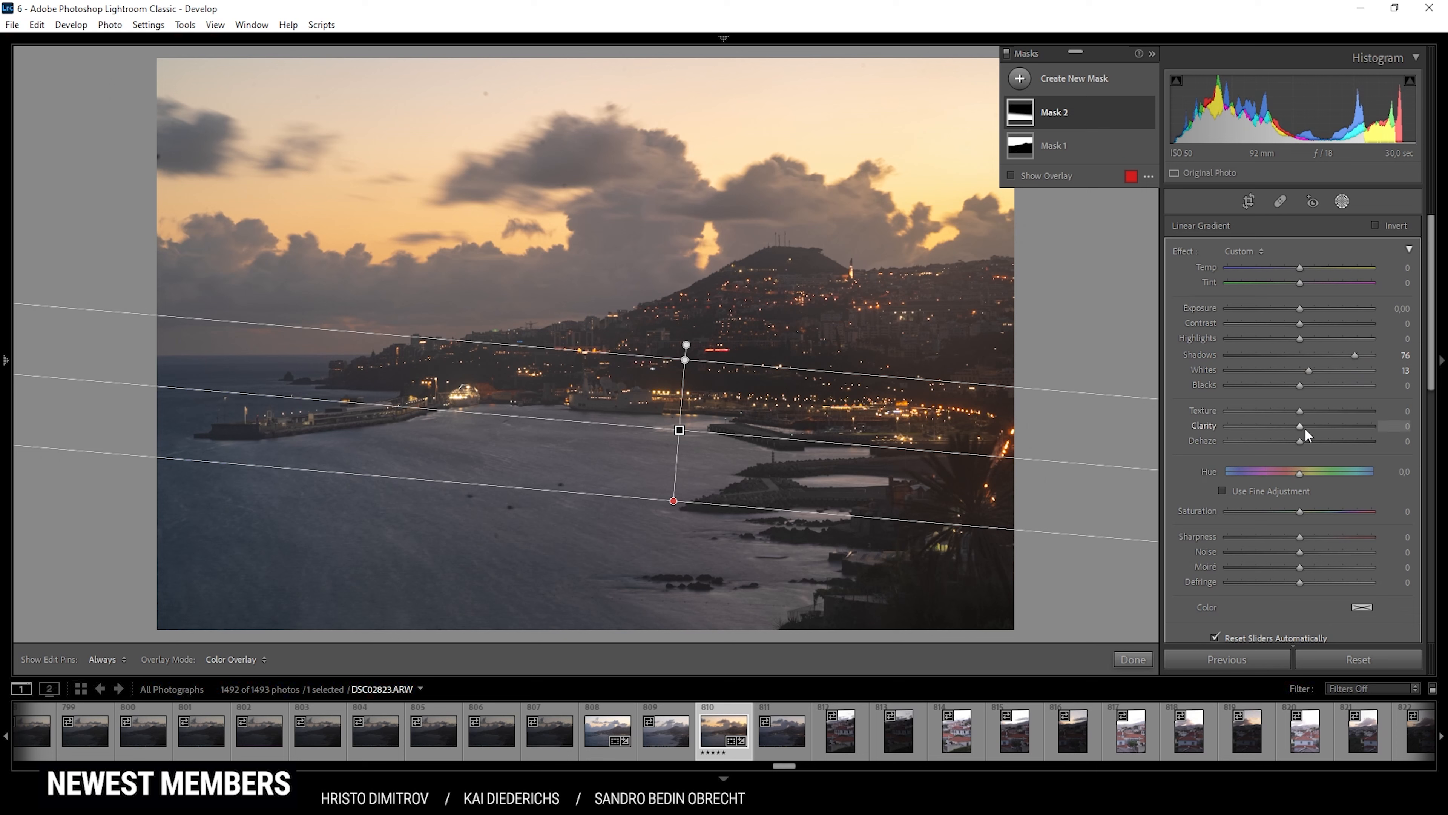
drag(1306, 429, 1309, 426)
drag(1308, 426, 1306, 426)
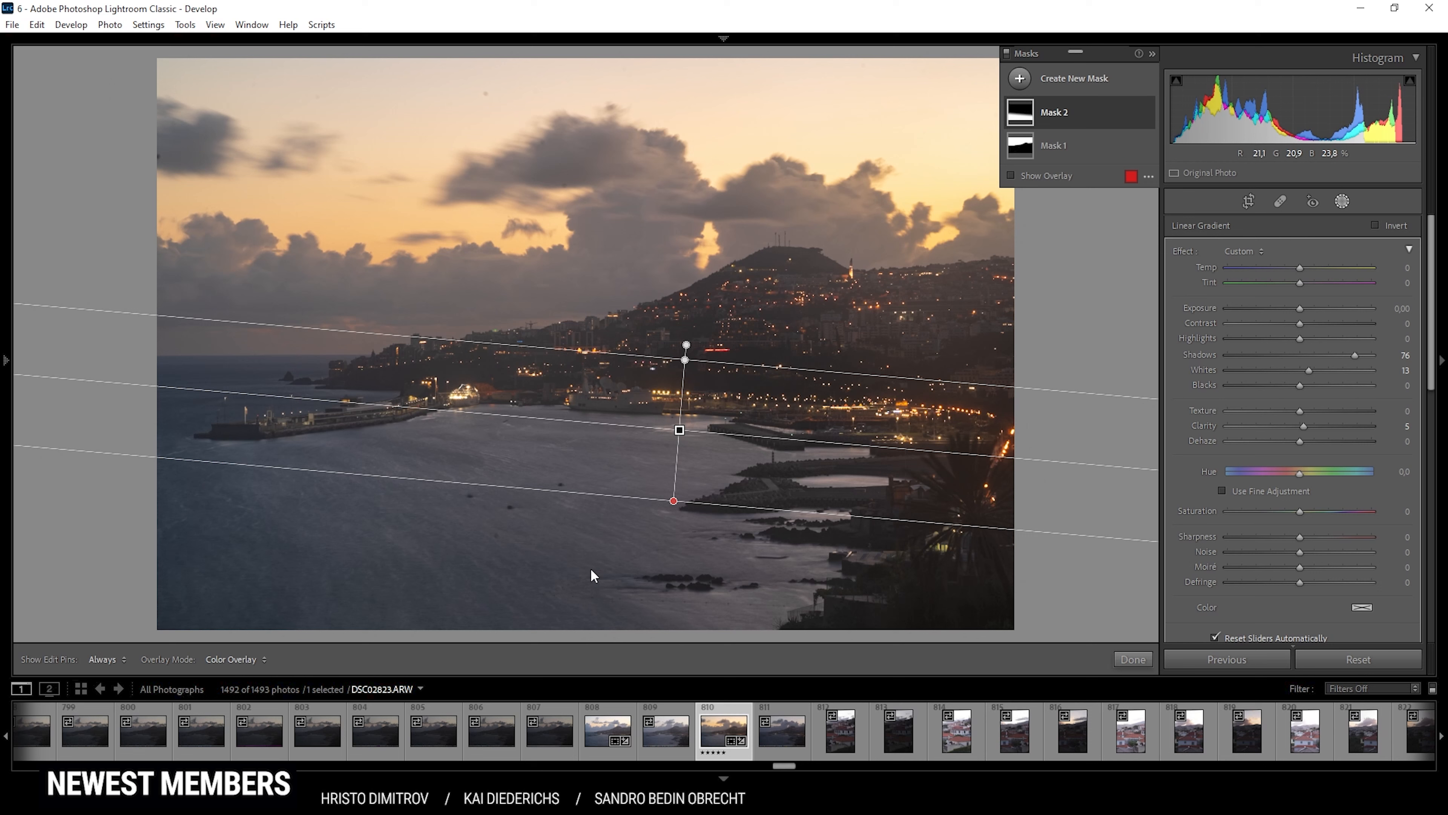
click(1341, 203)
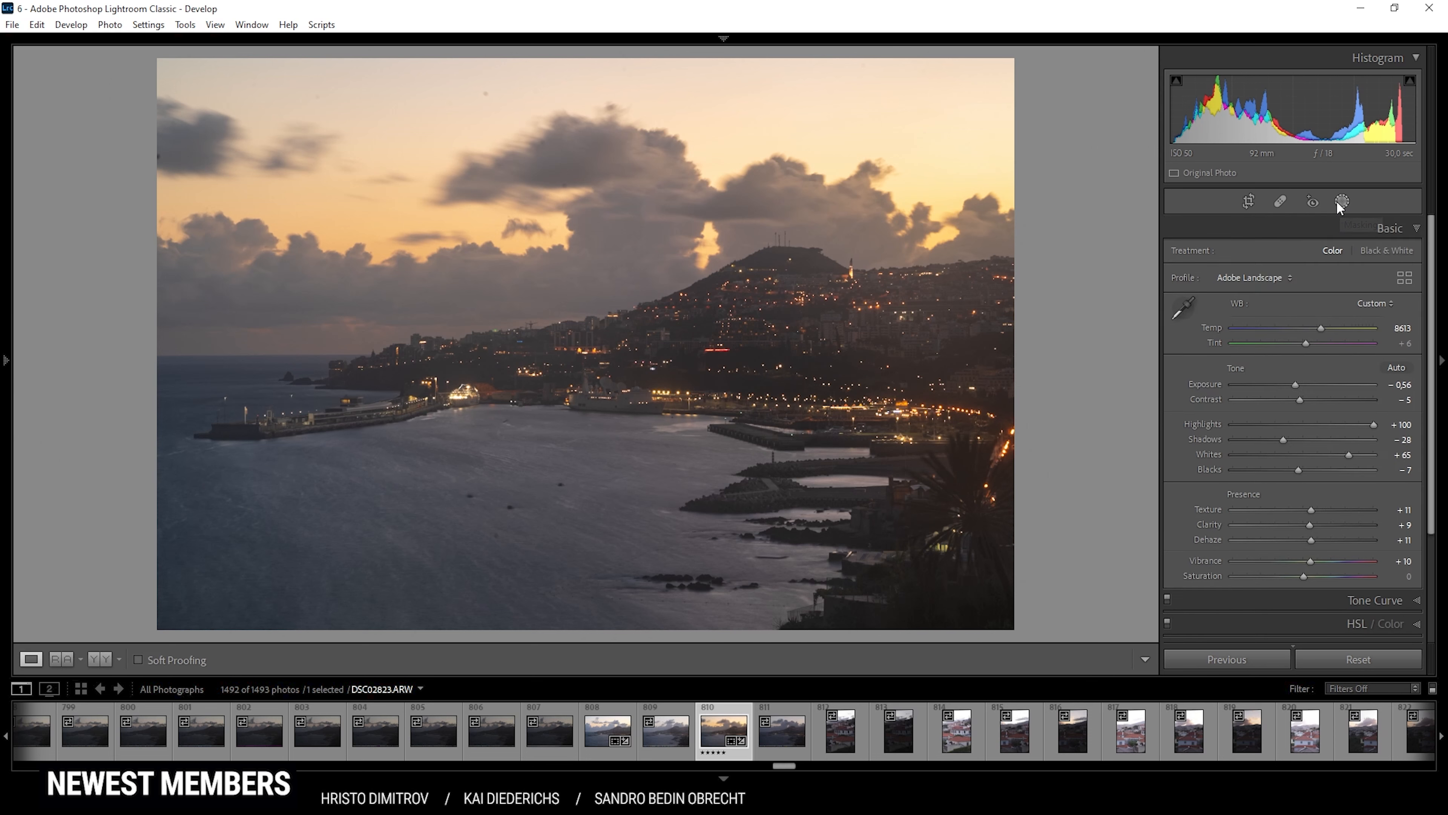
Move the red channel tone curve's highlight end point to input 244, output 255.
scroll(1432, 259, down, 3)
scroll(1431, 259, down, 4)
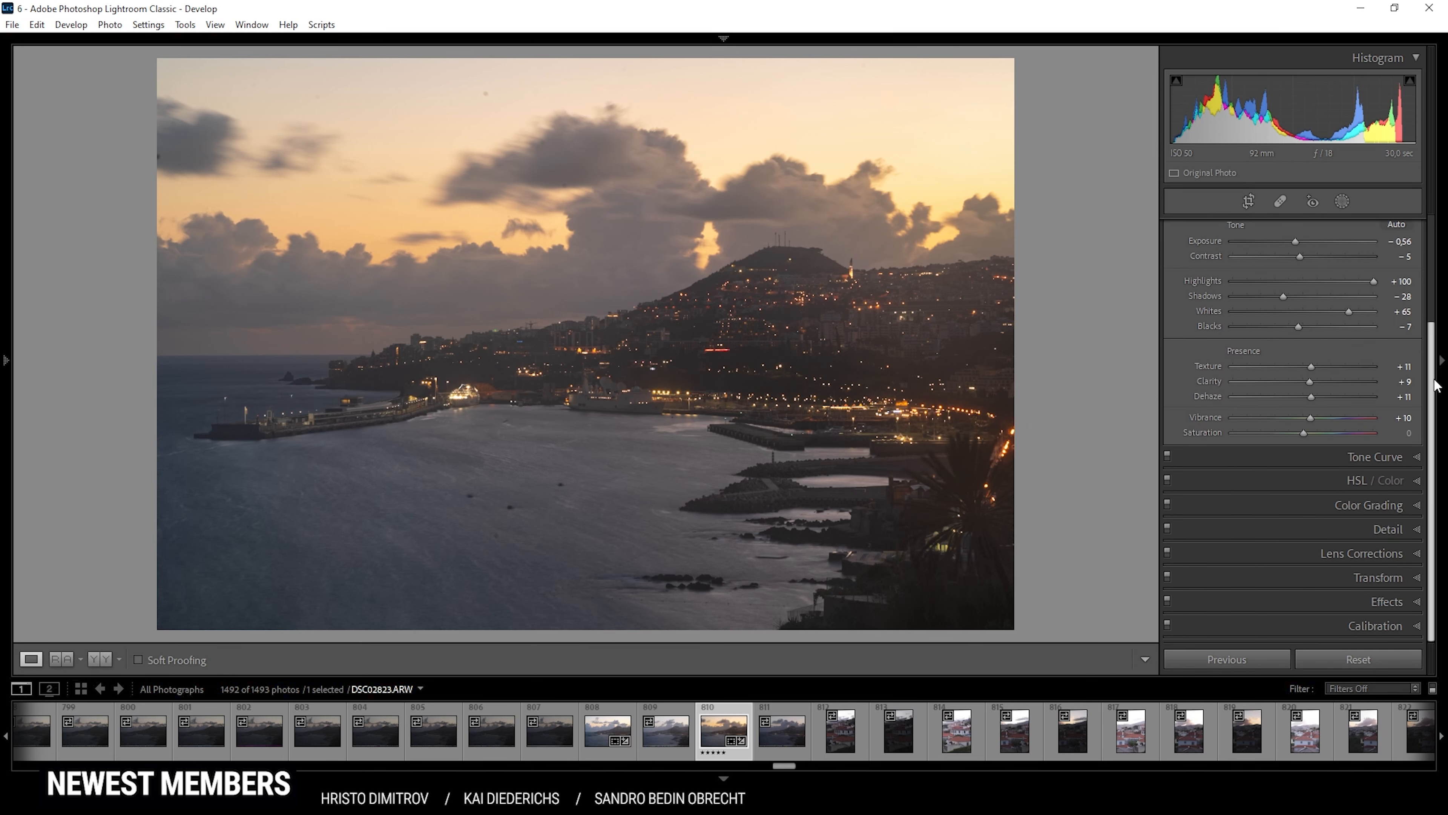
click(1413, 462)
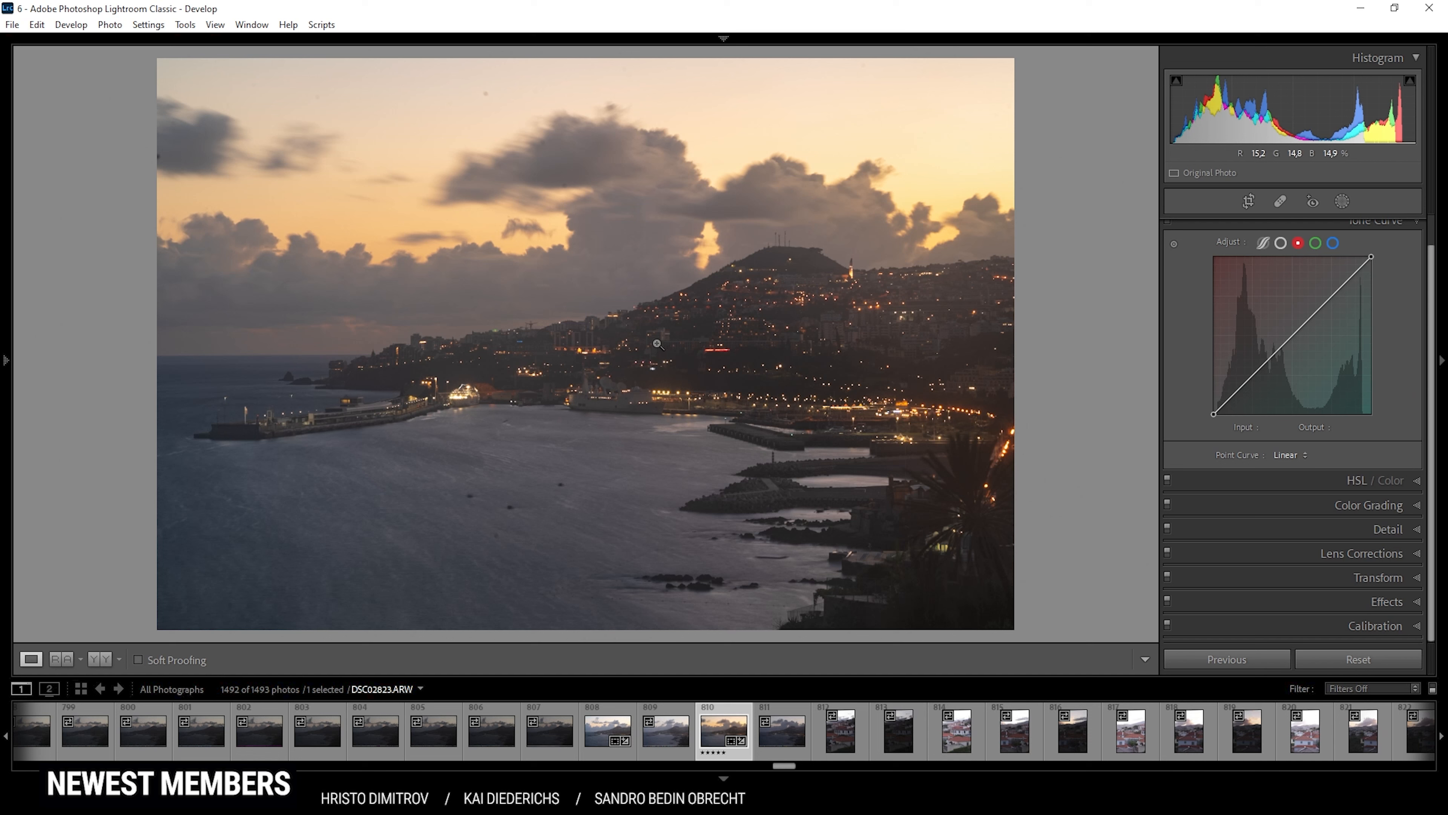
scroll(1349, 325, up, 1)
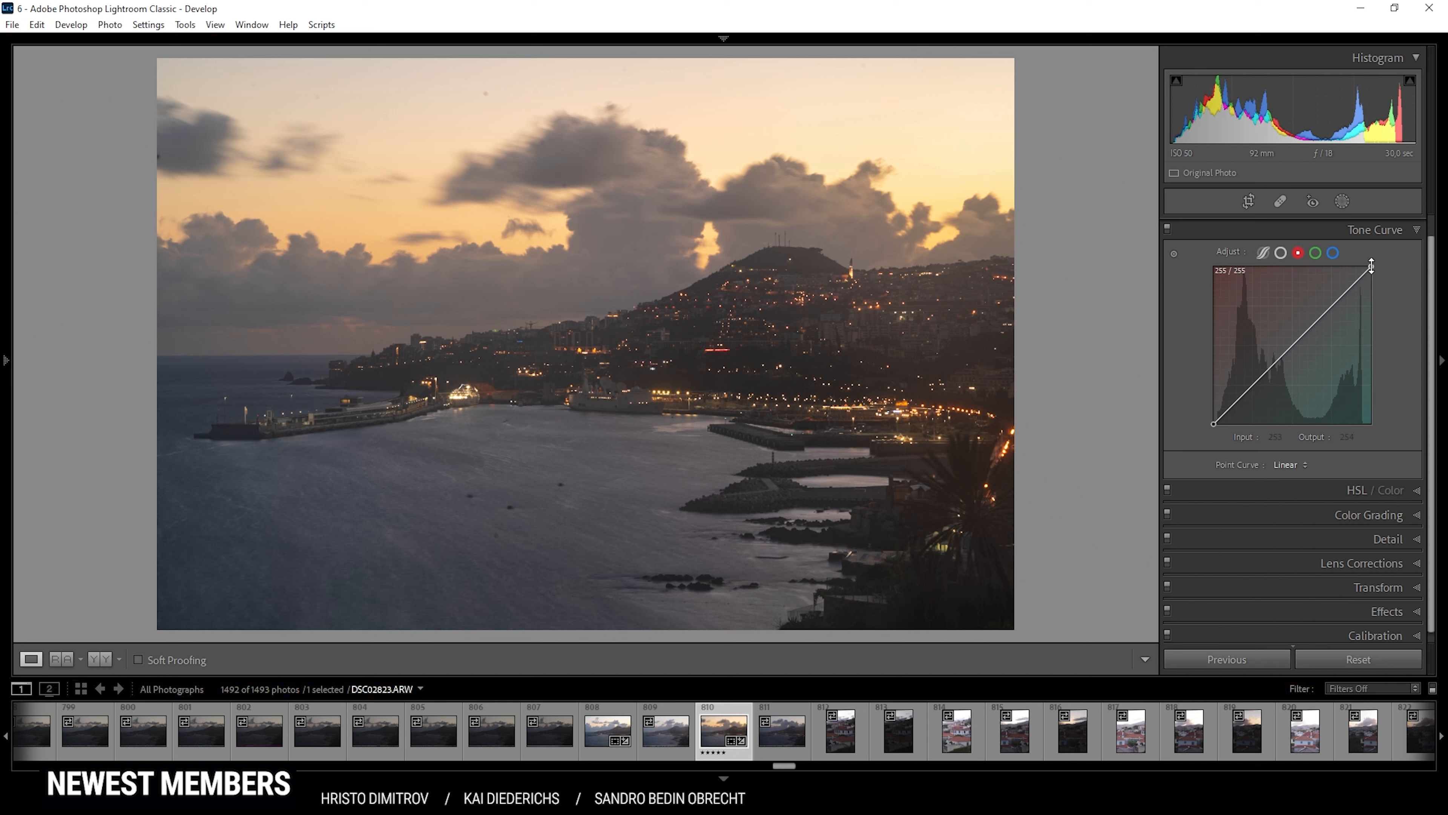
mouse_move(1372, 264)
drag(1374, 264, 1366, 266)
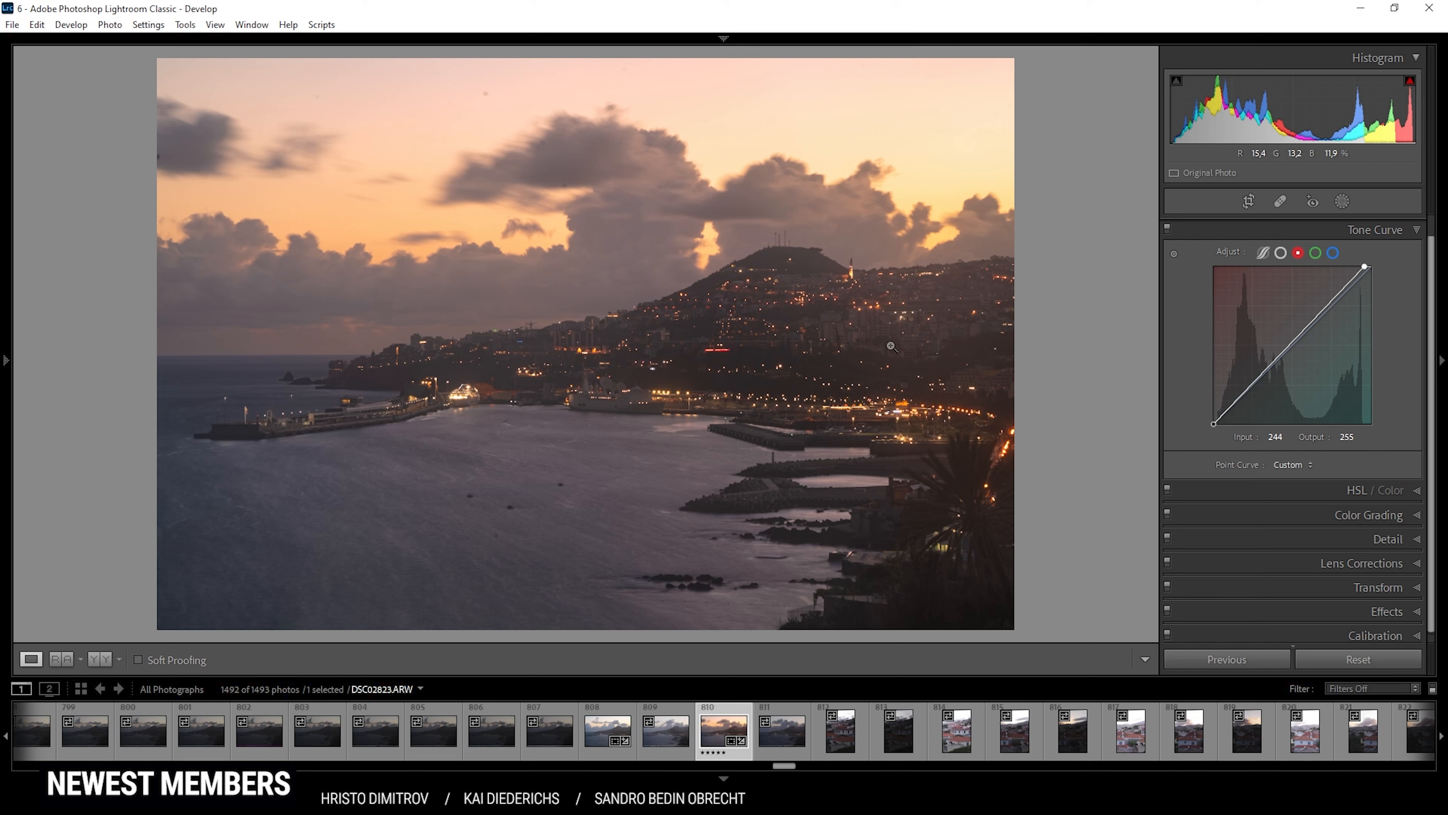
click(1411, 231)
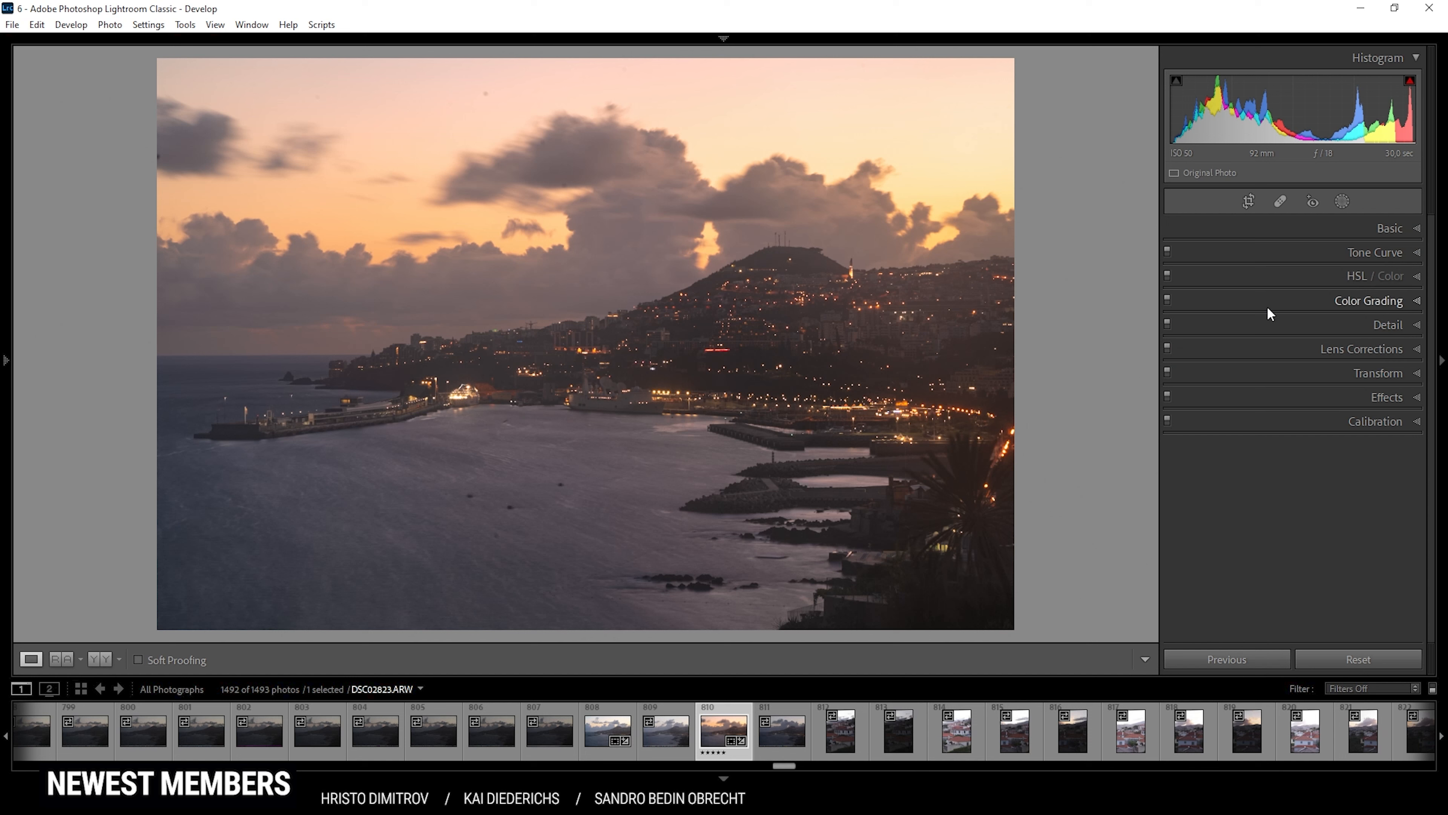
Color grade the highlights with Hue 37 and Saturation 100.
click(1409, 301)
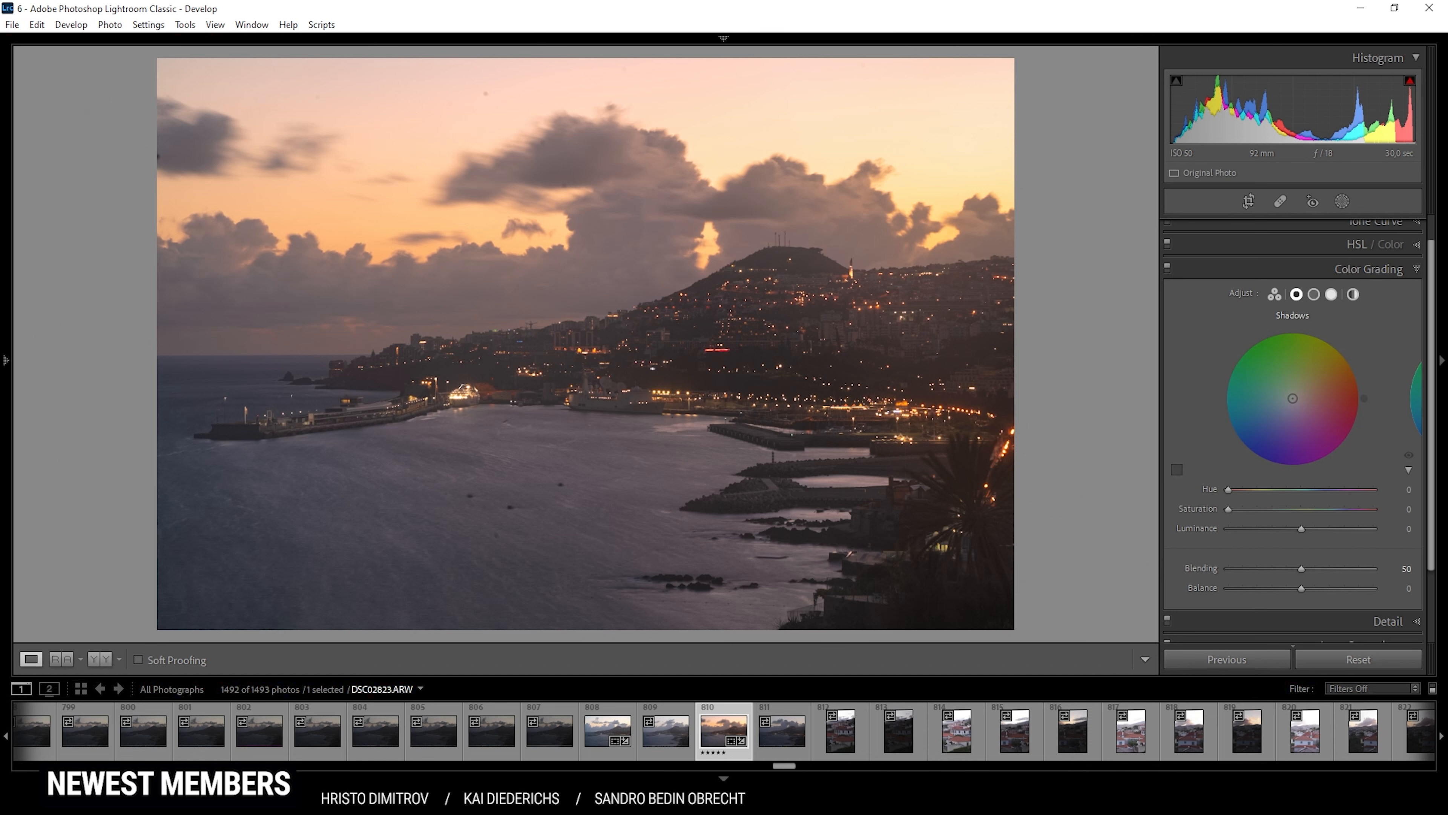
click(1332, 295)
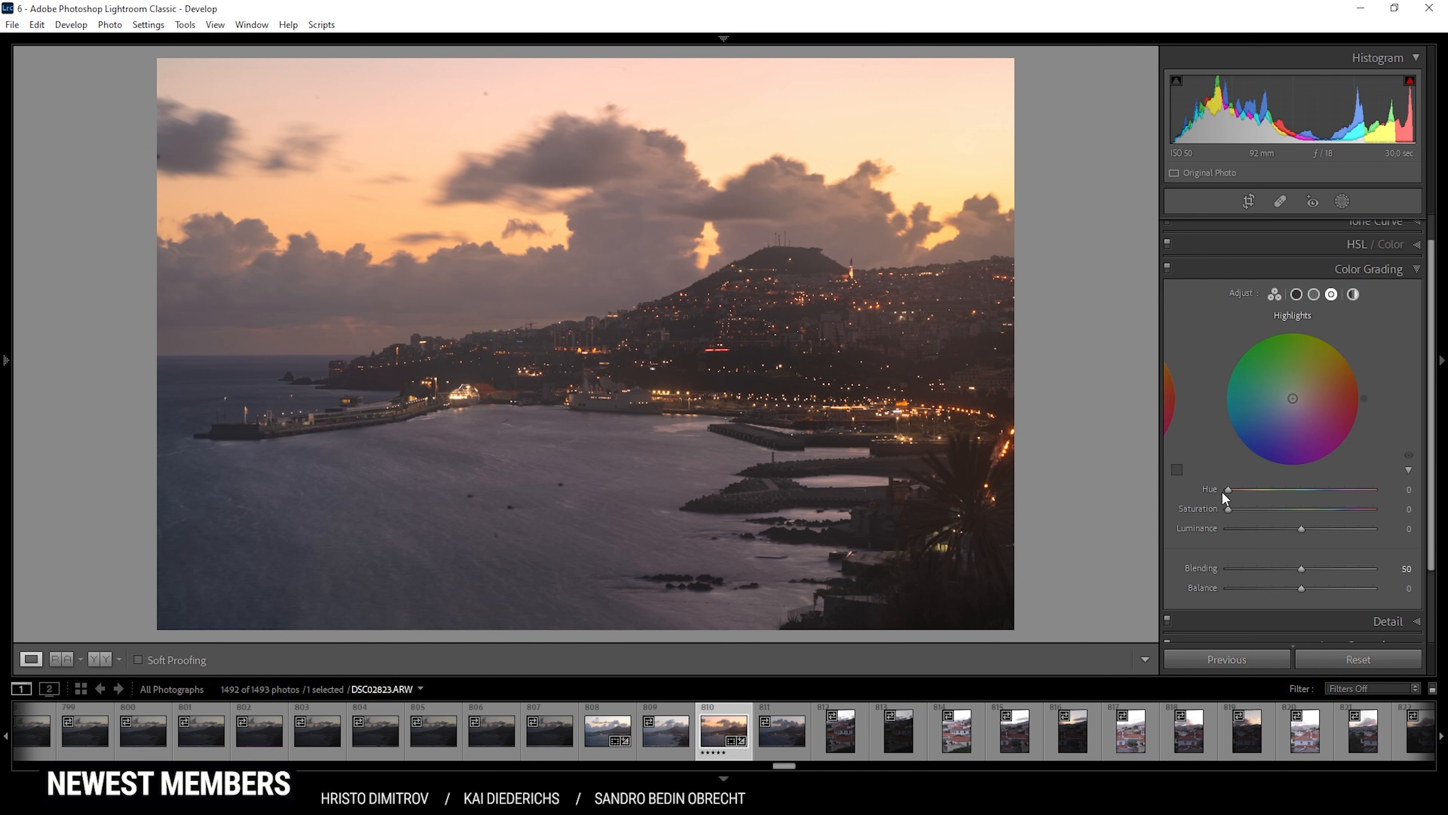
drag(1228, 489, 1375, 509)
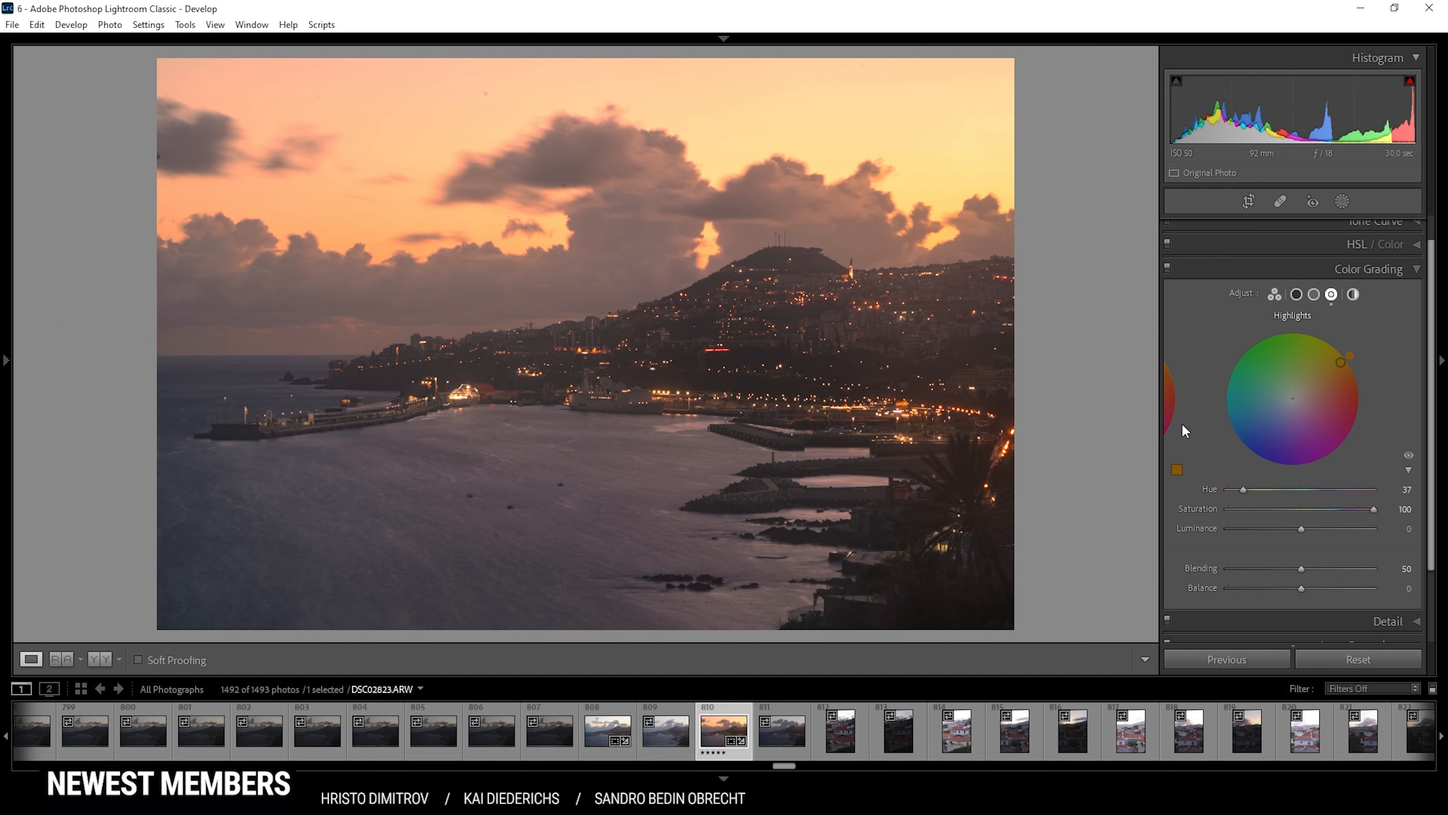
Color grade the midtones with Hue 32 and Saturation 21.
click(1314, 295)
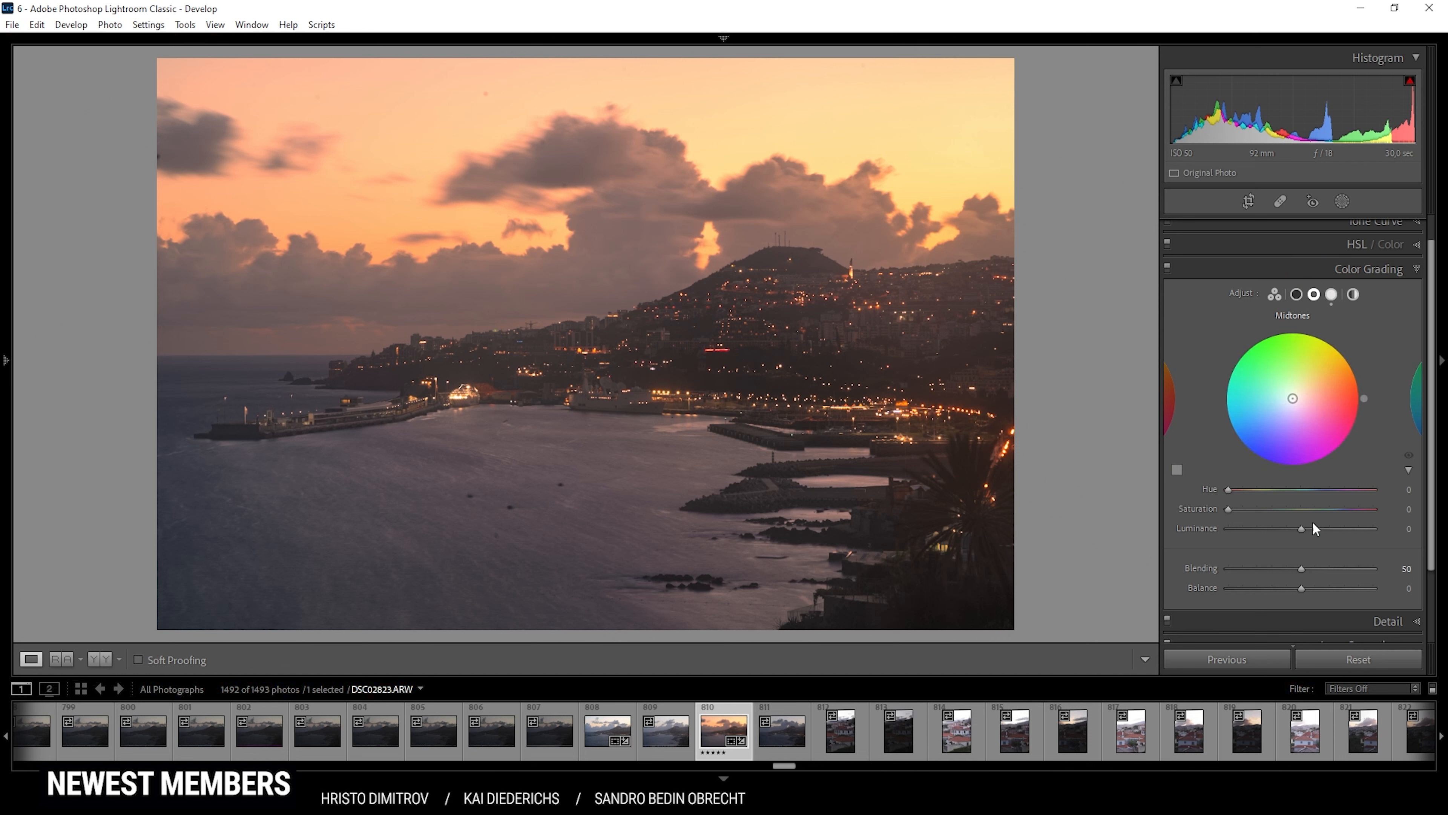
drag(1229, 489, 1244, 495)
drag(1230, 507, 1259, 508)
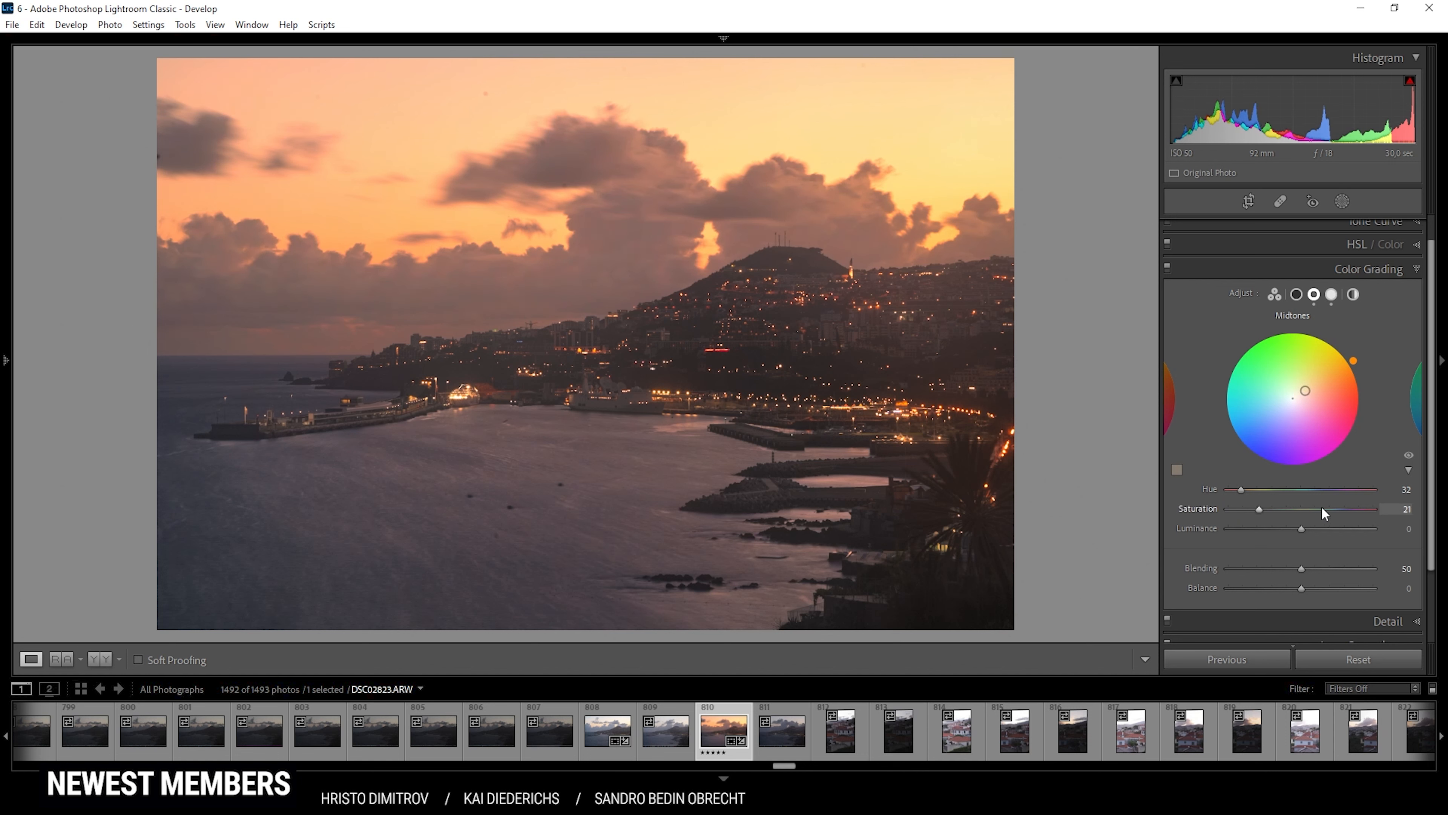
Color grade the shadows with Hue 215 and Saturation 10.
click(1297, 294)
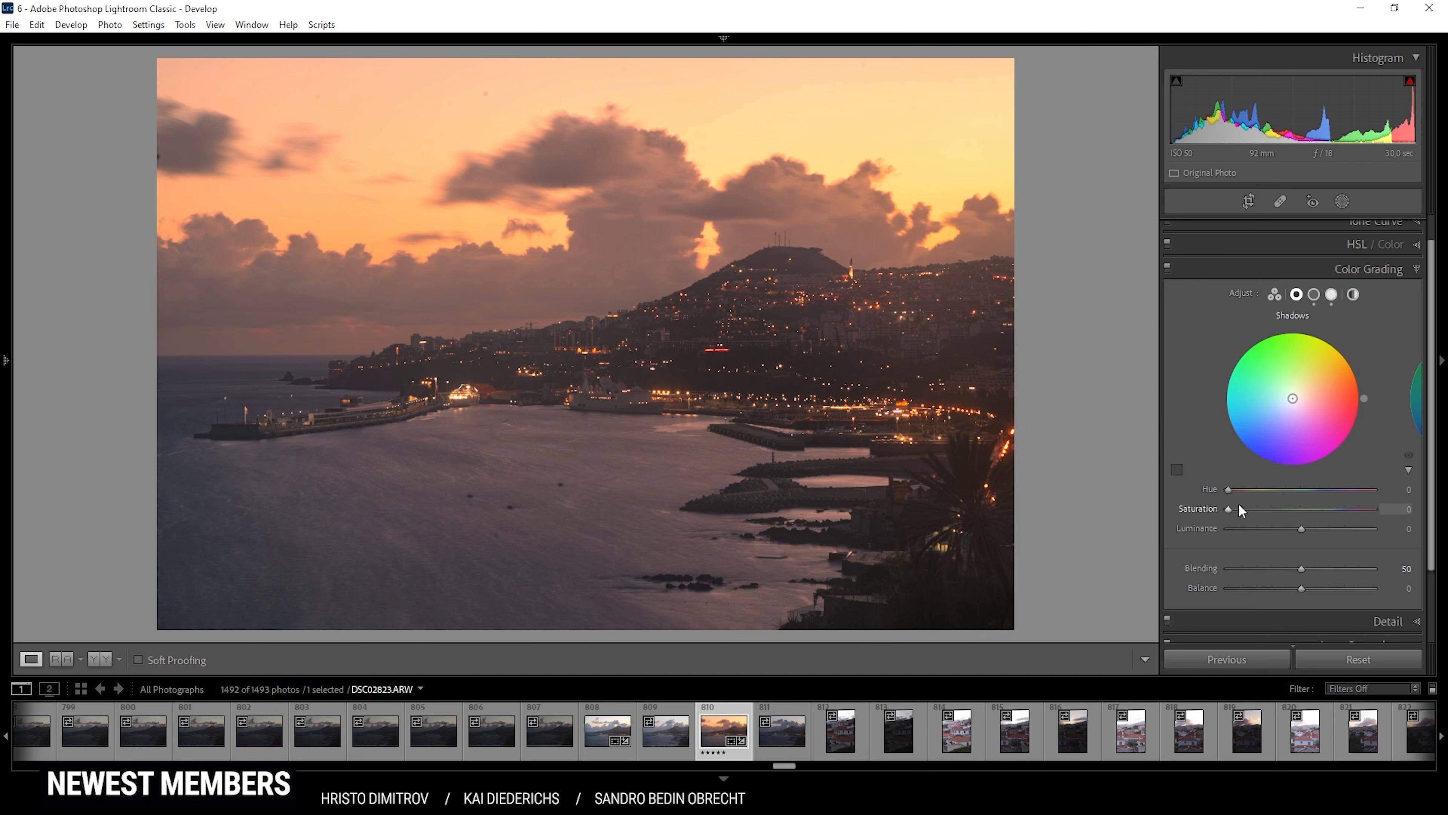
drag(1229, 489, 1316, 501)
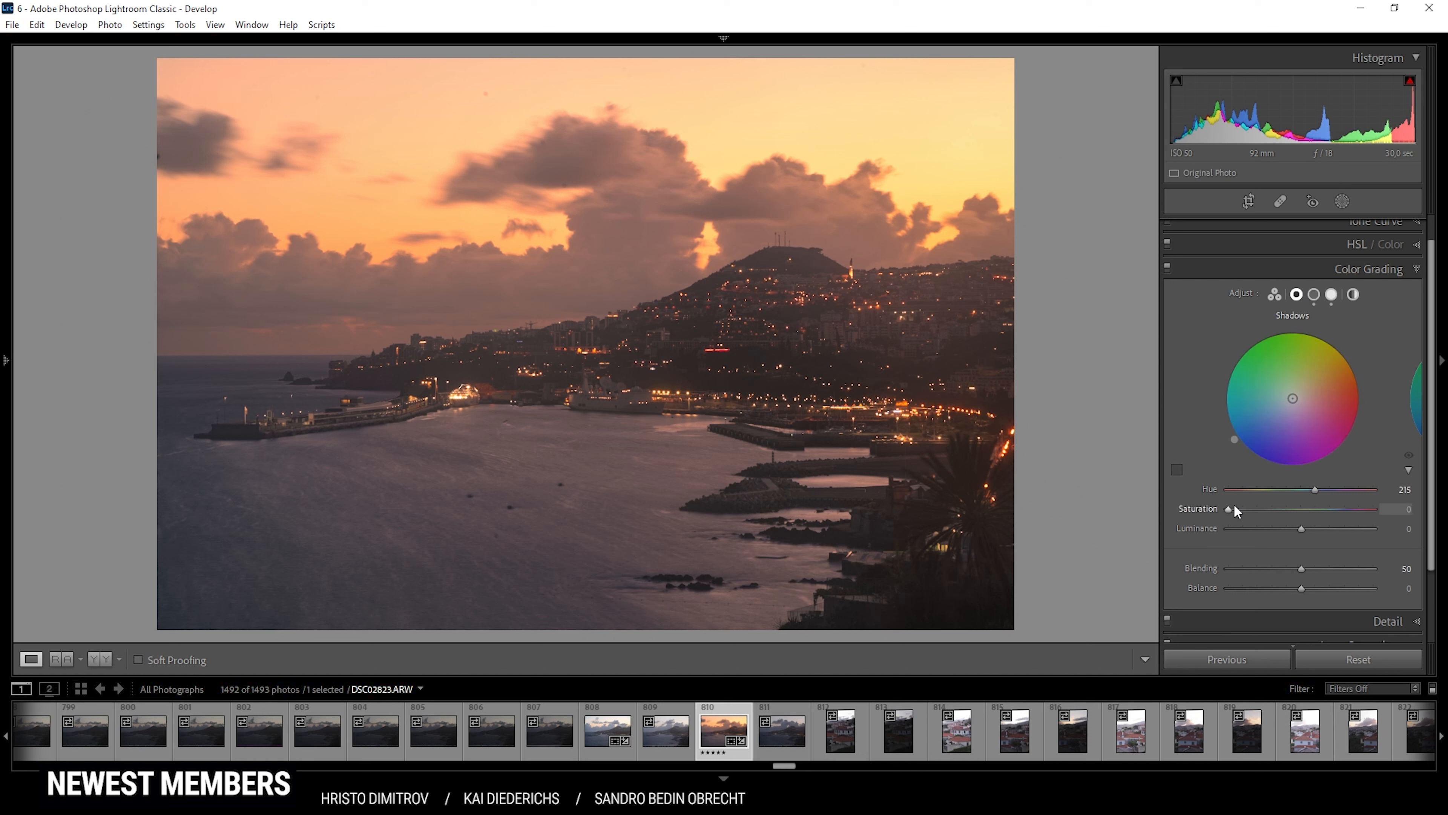
drag(1228, 505, 1242, 509)
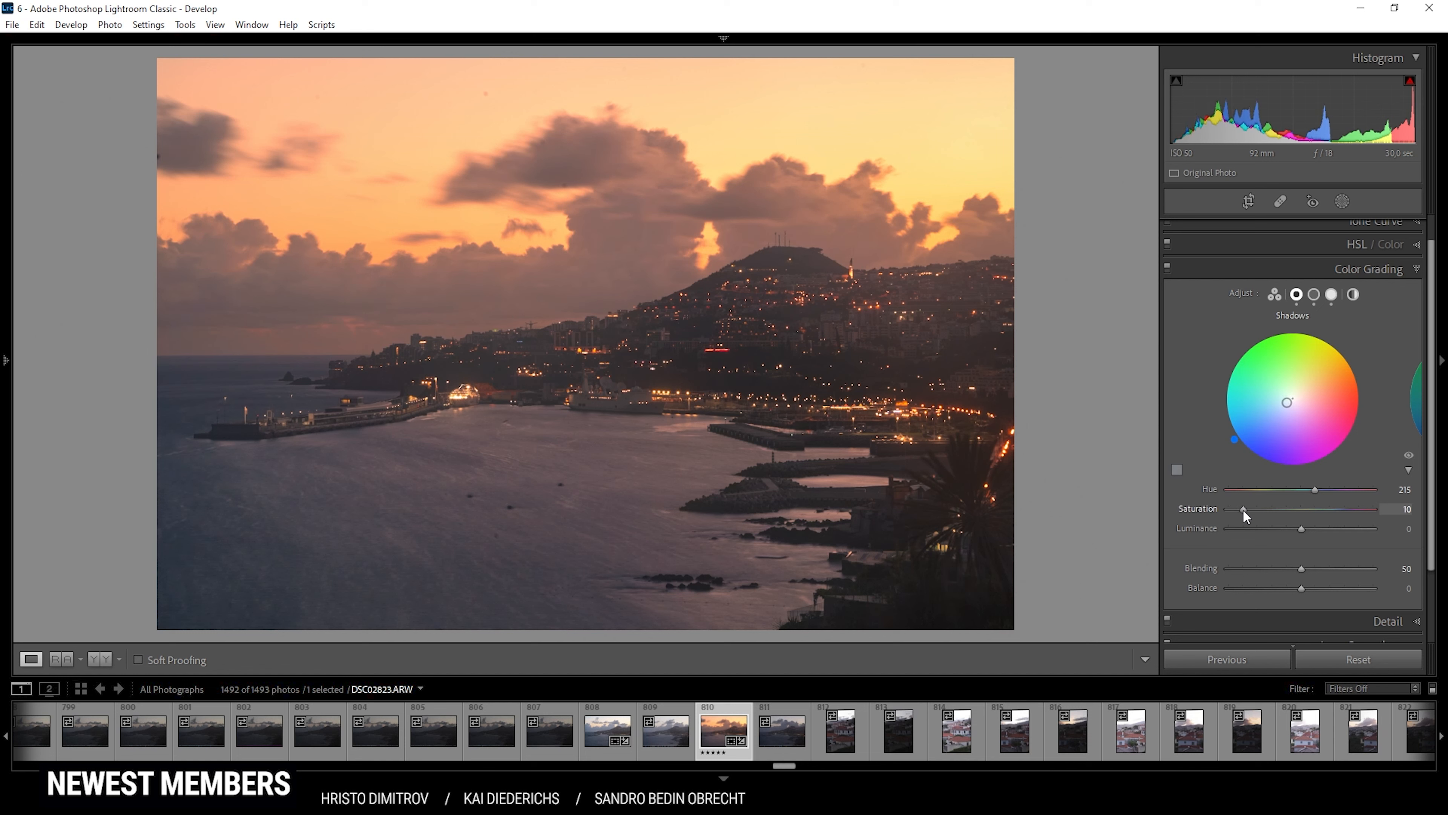
click(1412, 273)
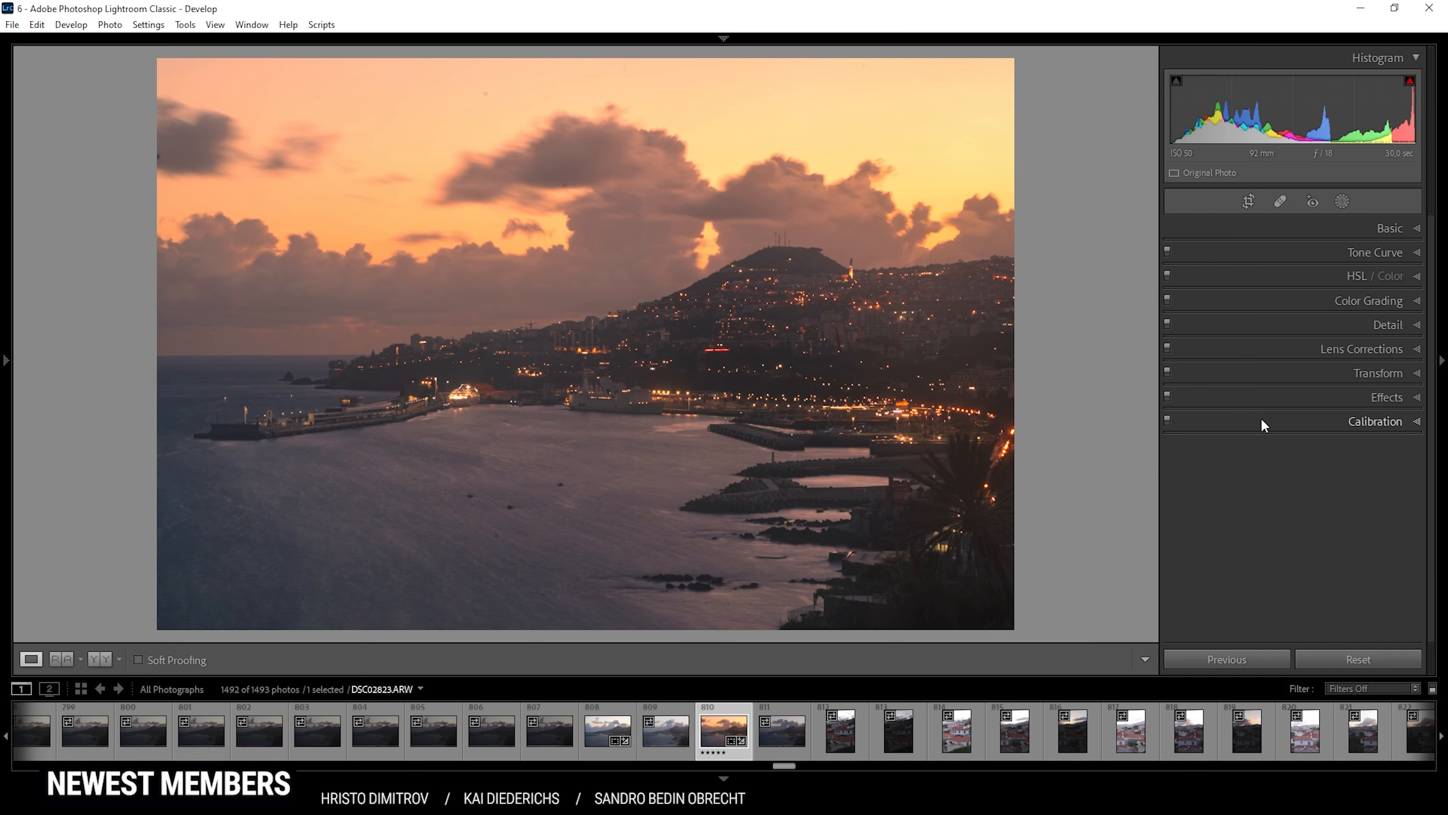
Set the calibration's Red Primary Hue to -20 and Blue Primary Hue to -12, and show the before and after side by side.
click(1419, 424)
scroll(1389, 511, down, 1)
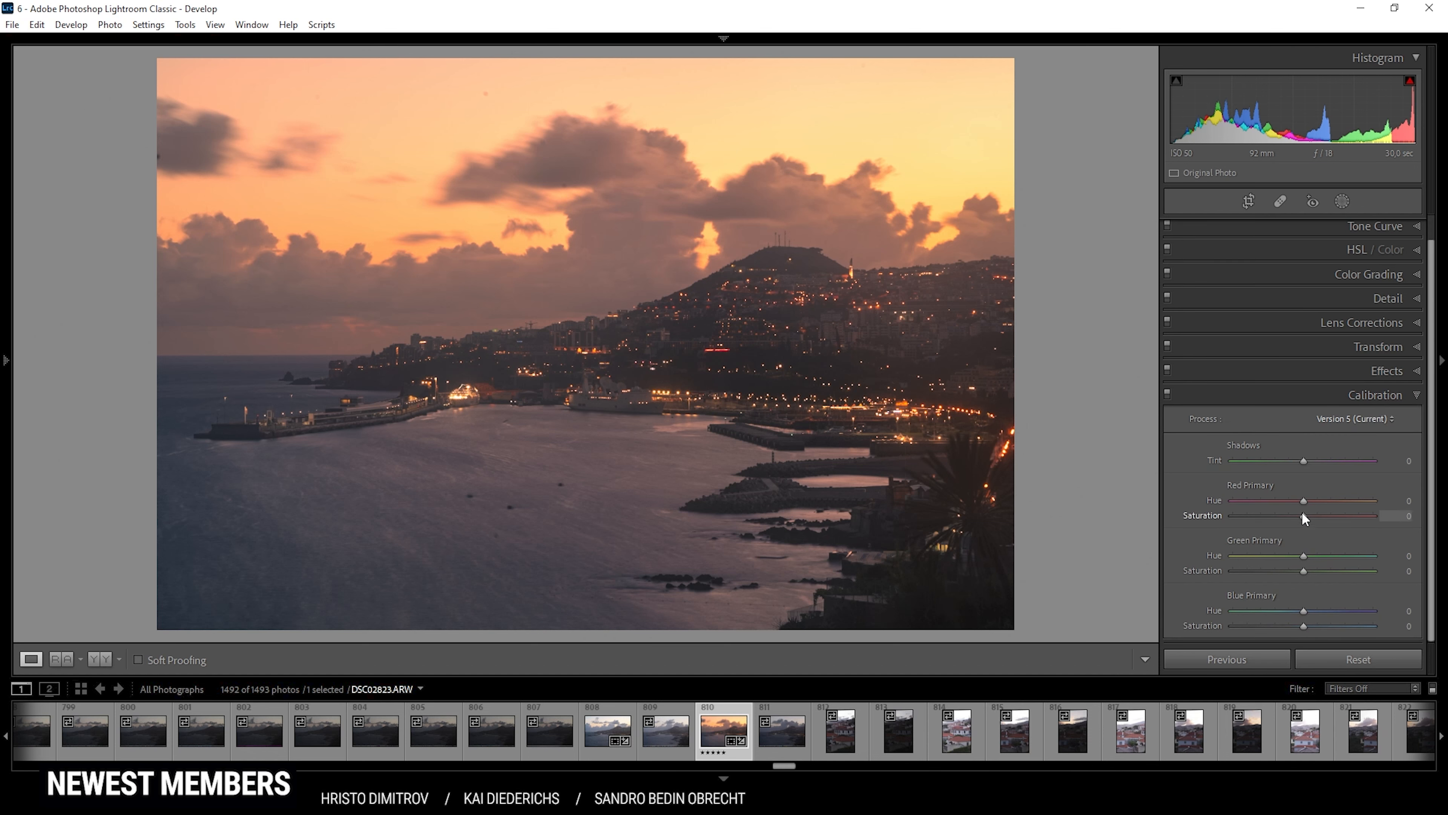
drag(1303, 500, 1289, 501)
drag(1302, 609, 1297, 609)
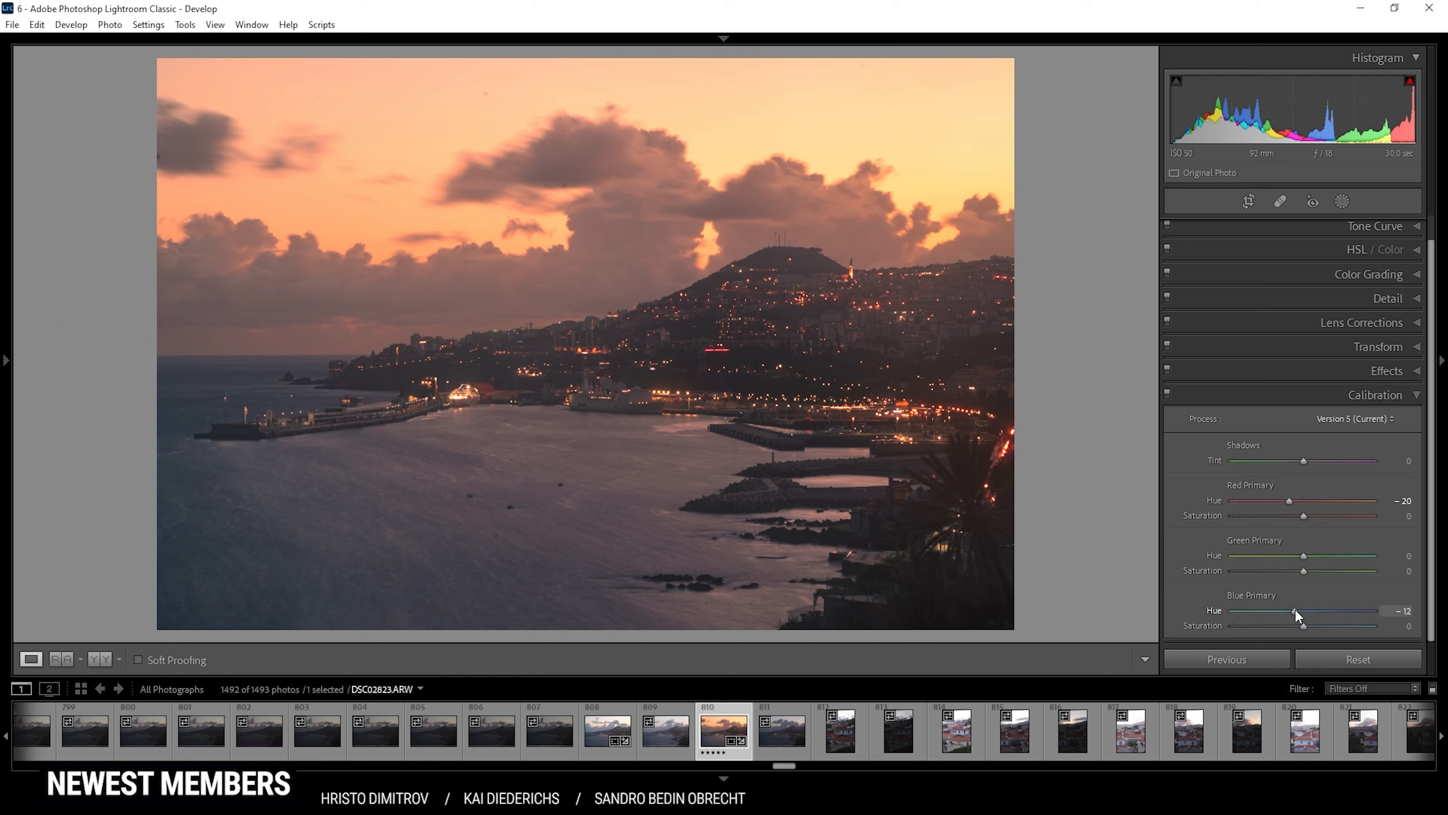
click(1376, 395)
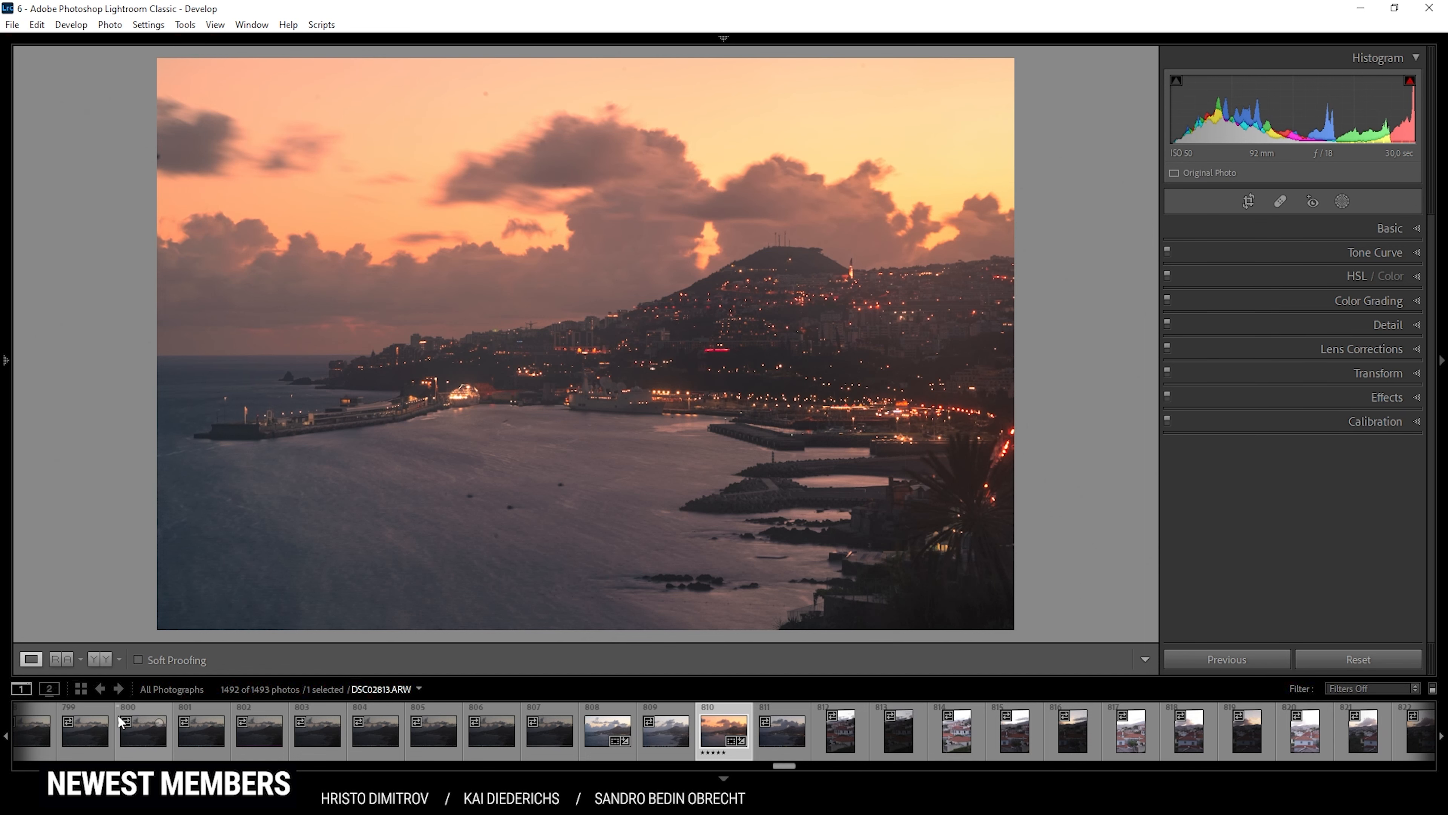
key(y)
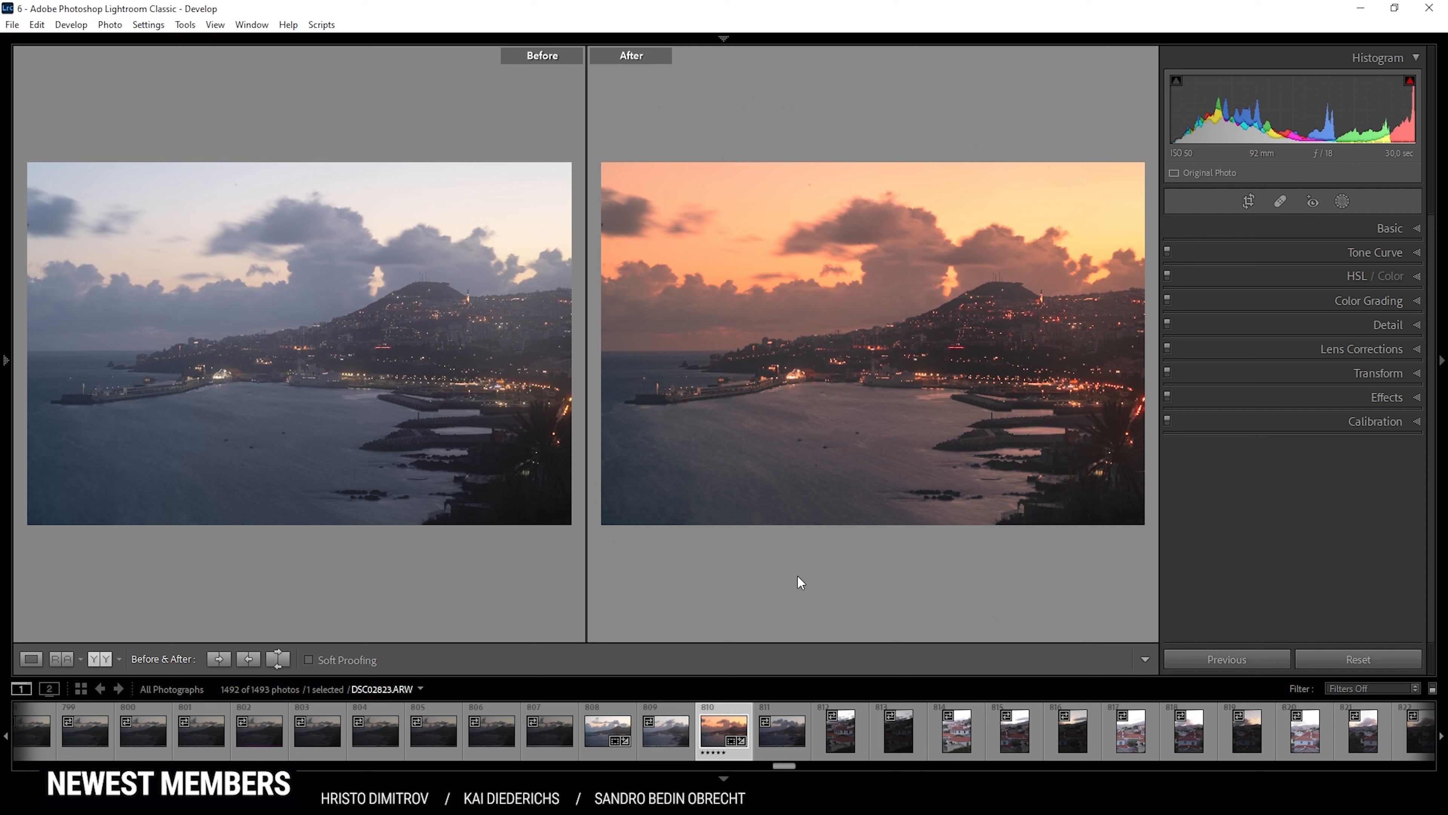
Return to the single-photo view and set sharpening to Amount 104, Radius 0.5, Detail 100 and Masking 47.
key(y)
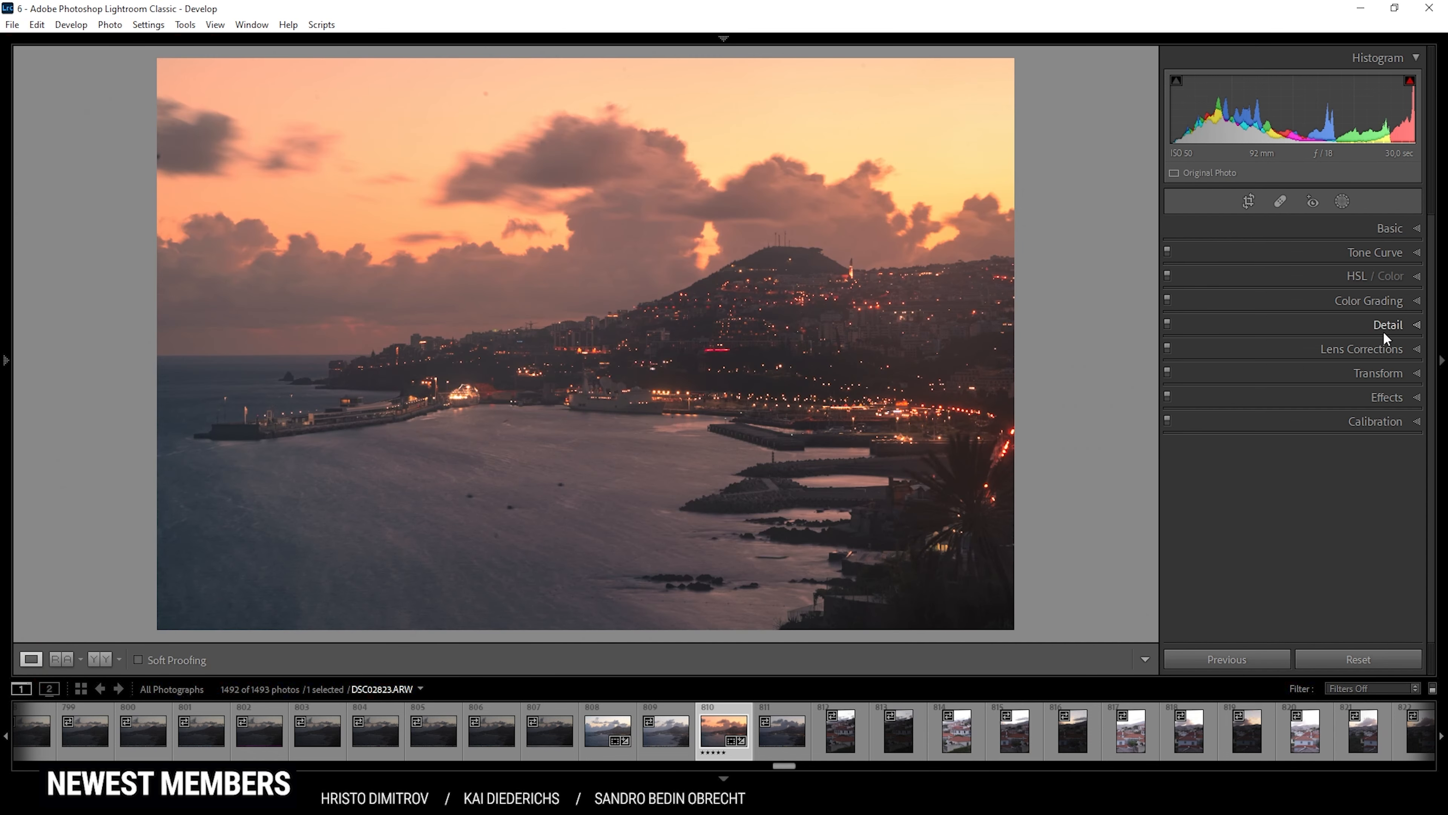
click(1397, 323)
drag(1258, 519, 1132, 522)
drag(1287, 534, 1381, 534)
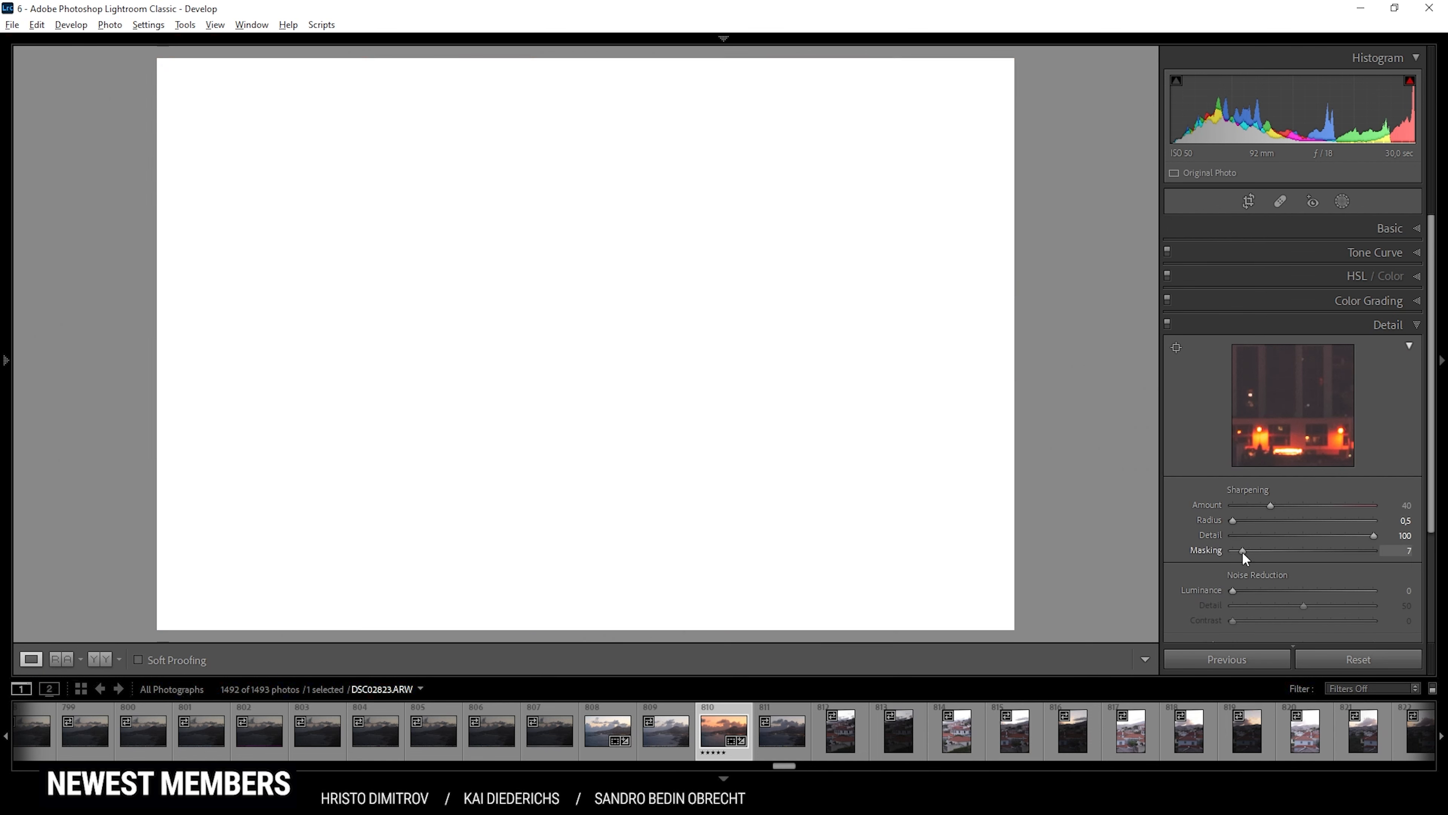
drag(1243, 551, 1299, 553)
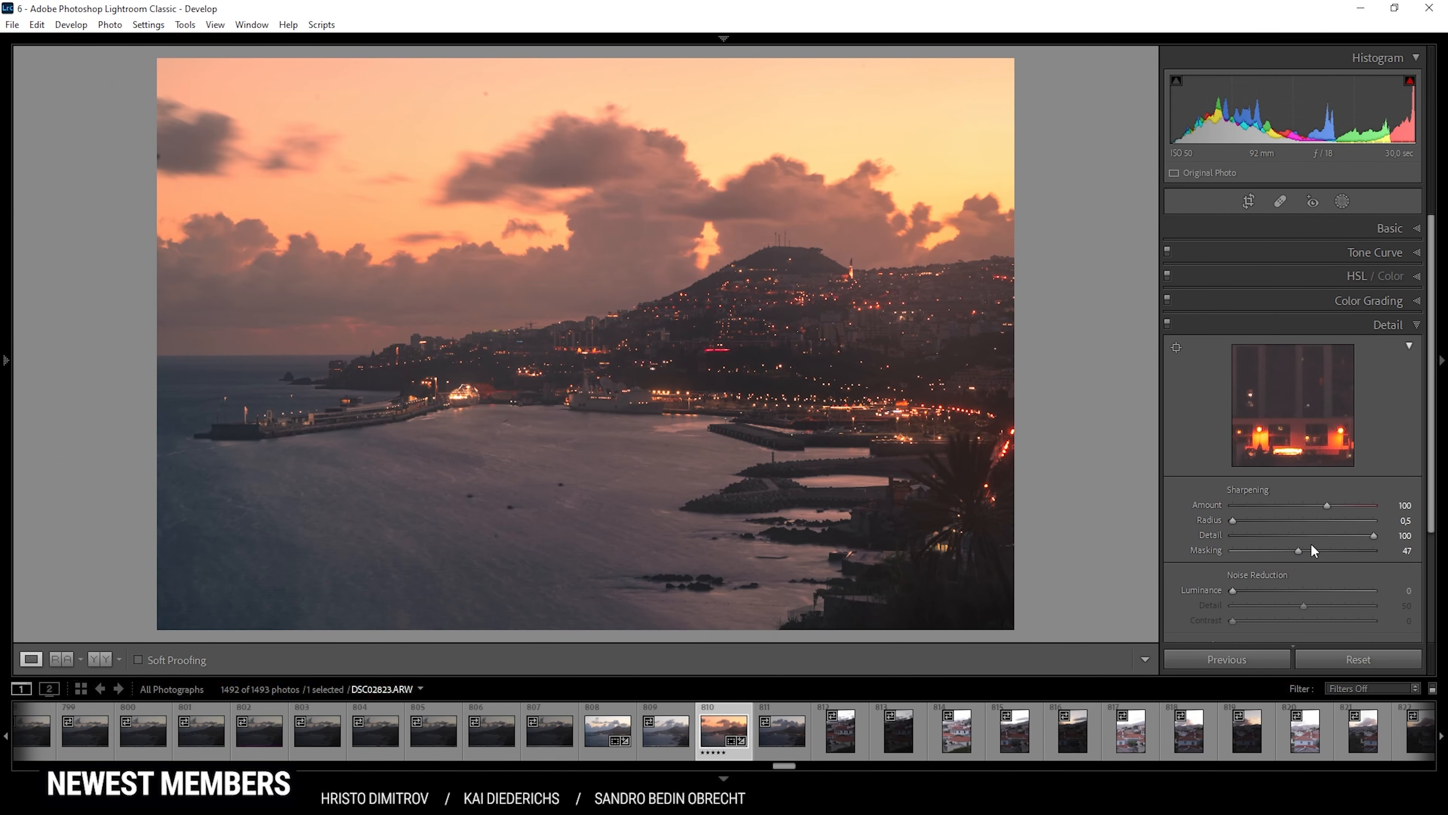
click(1330, 505)
Open the edited photo DSC02823 in Adobe Photoshop 2022.
right_click(713, 741)
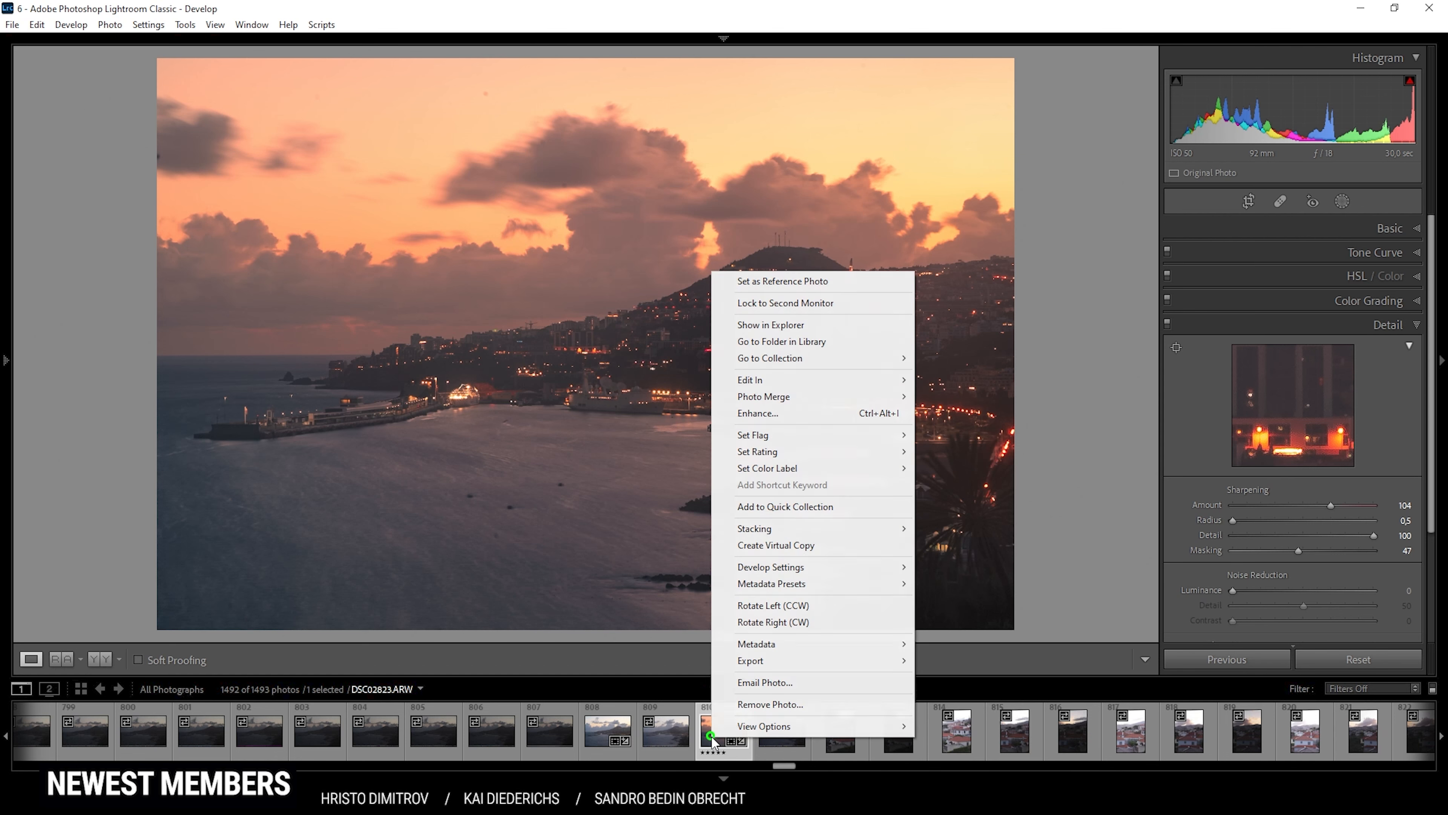
mouse_move(816, 386)
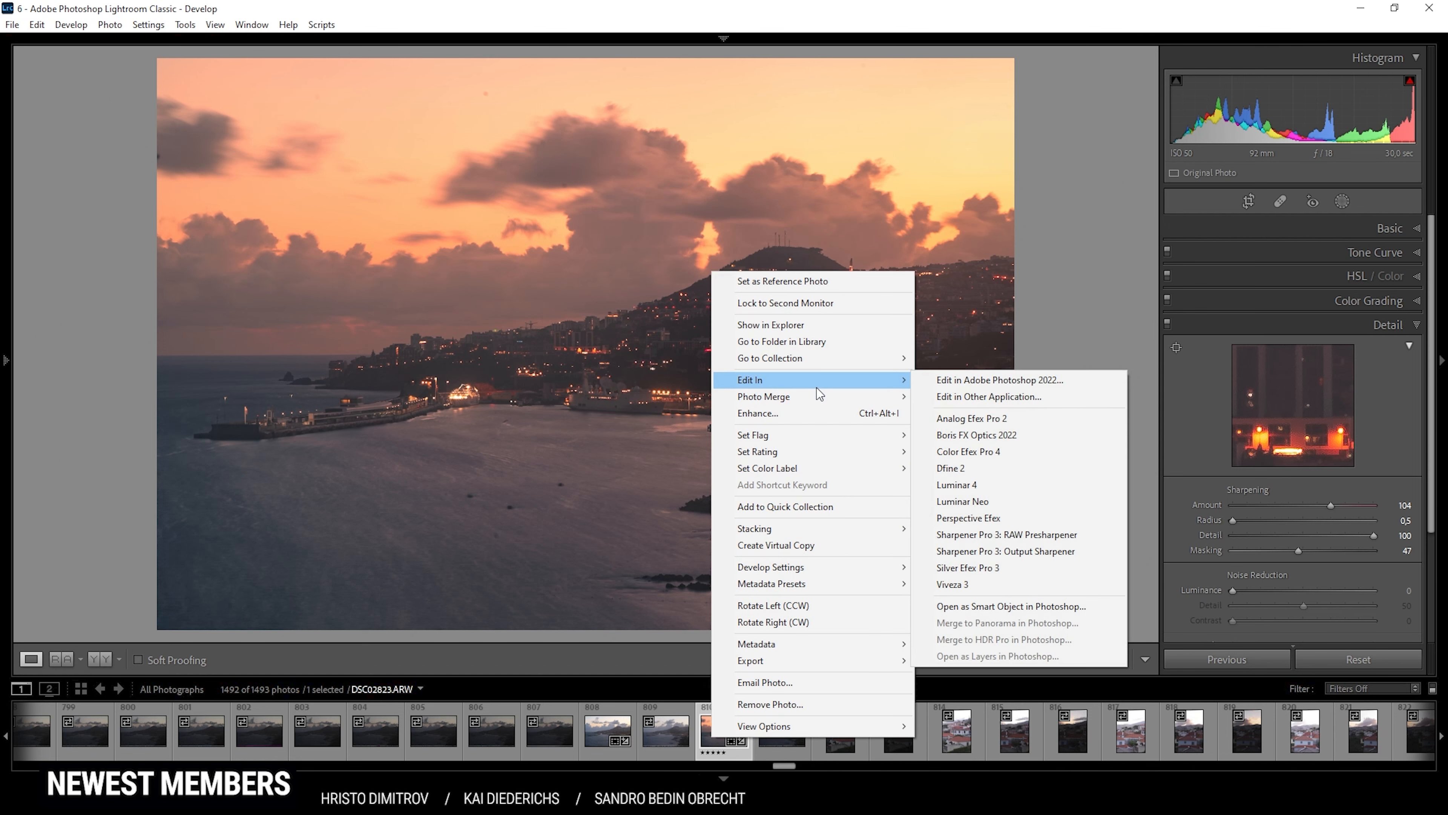
click(965, 380)
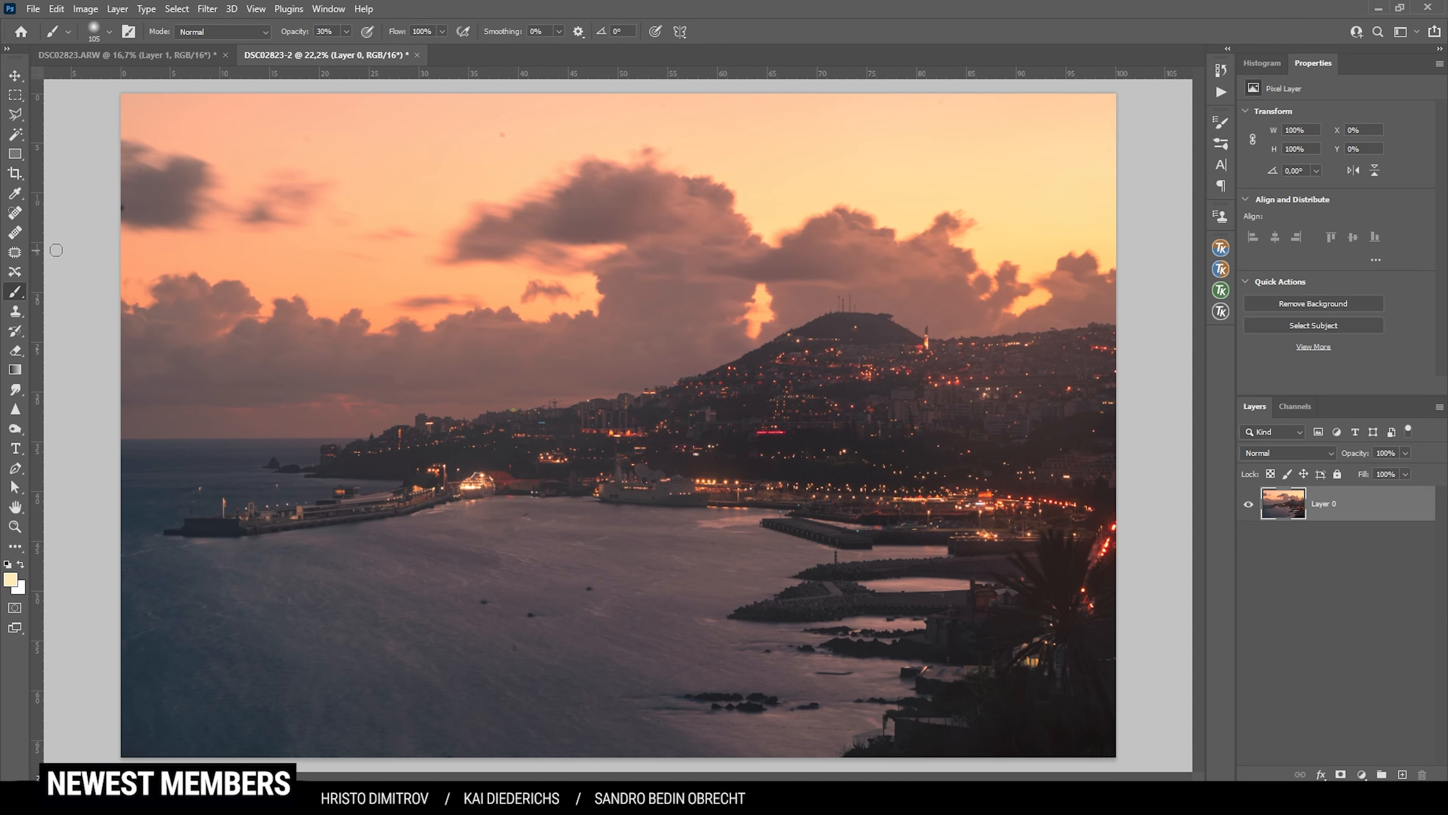
Remove the dark spot in the sky and the small specks on the water with the Spot Healing Brush.
click(15, 214)
key(bracketright)
key(bracketright)
key(bracketright)
click(502, 134)
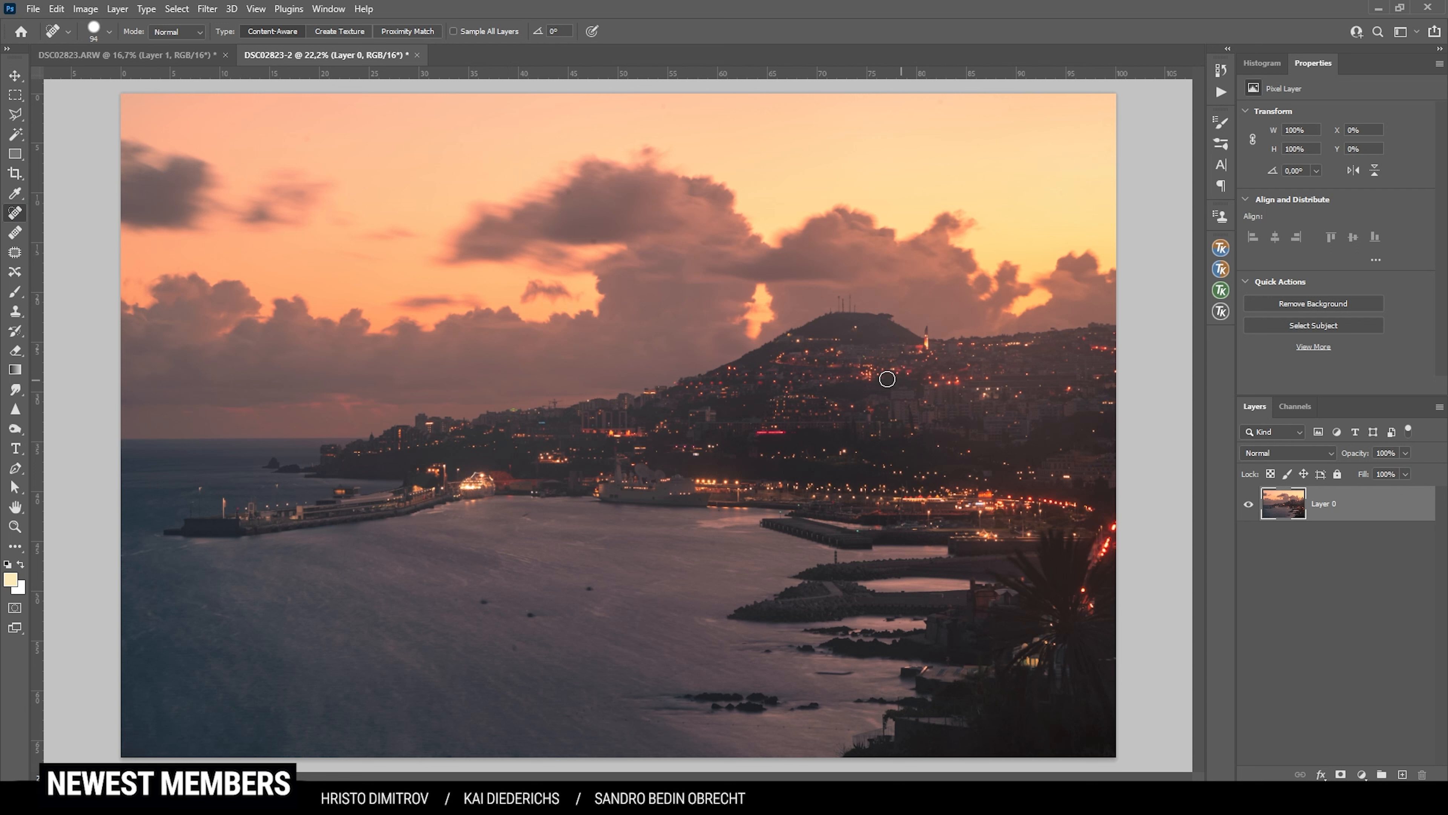
click(484, 602)
click(530, 615)
click(515, 646)
click(765, 654)
click(742, 646)
click(651, 728)
Inspect the photo up close and heal the remaining small blemish with a smaller Spot Healing Brush.
scroll(742, 724, up, 6)
key(bracketleft)
key(bracketleft)
key(bracketleft)
key(bracketleft)
key(bracketleft)
scroll(812, 508, down, 6)
scroll(712, 531, up, 5)
scroll(408, 497, down, 5)
scroll(551, 185, up, 5)
drag(608, 210, 616, 210)
scroll(511, 187, left, 6)
scroll(511, 188, right, 6)
scroll(628, 400, down, 5)
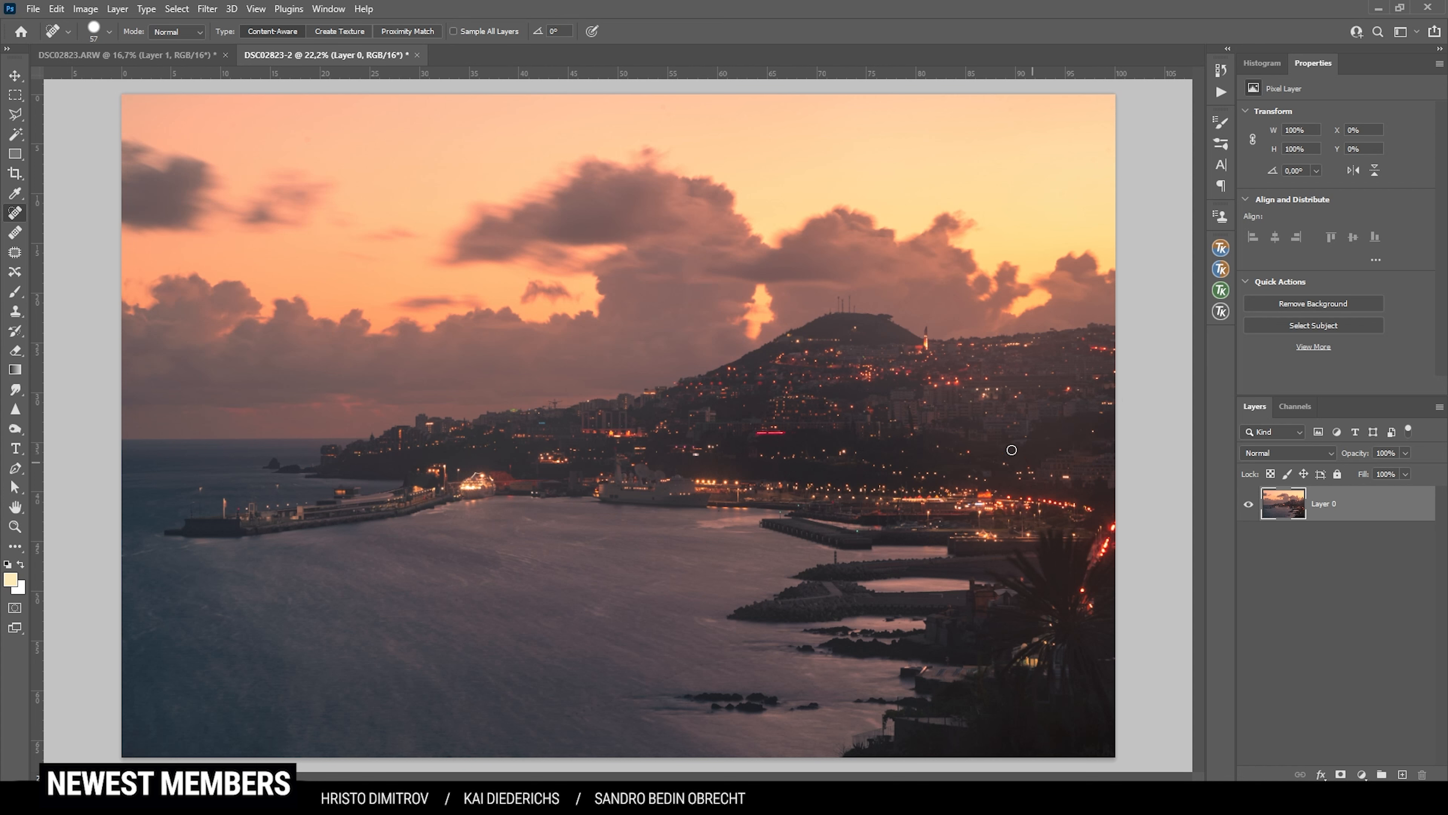
Turn a TK RapidMask2 Lights-2 mask into a selection, copy it to a new layer and check that layer alone.
click(1221, 291)
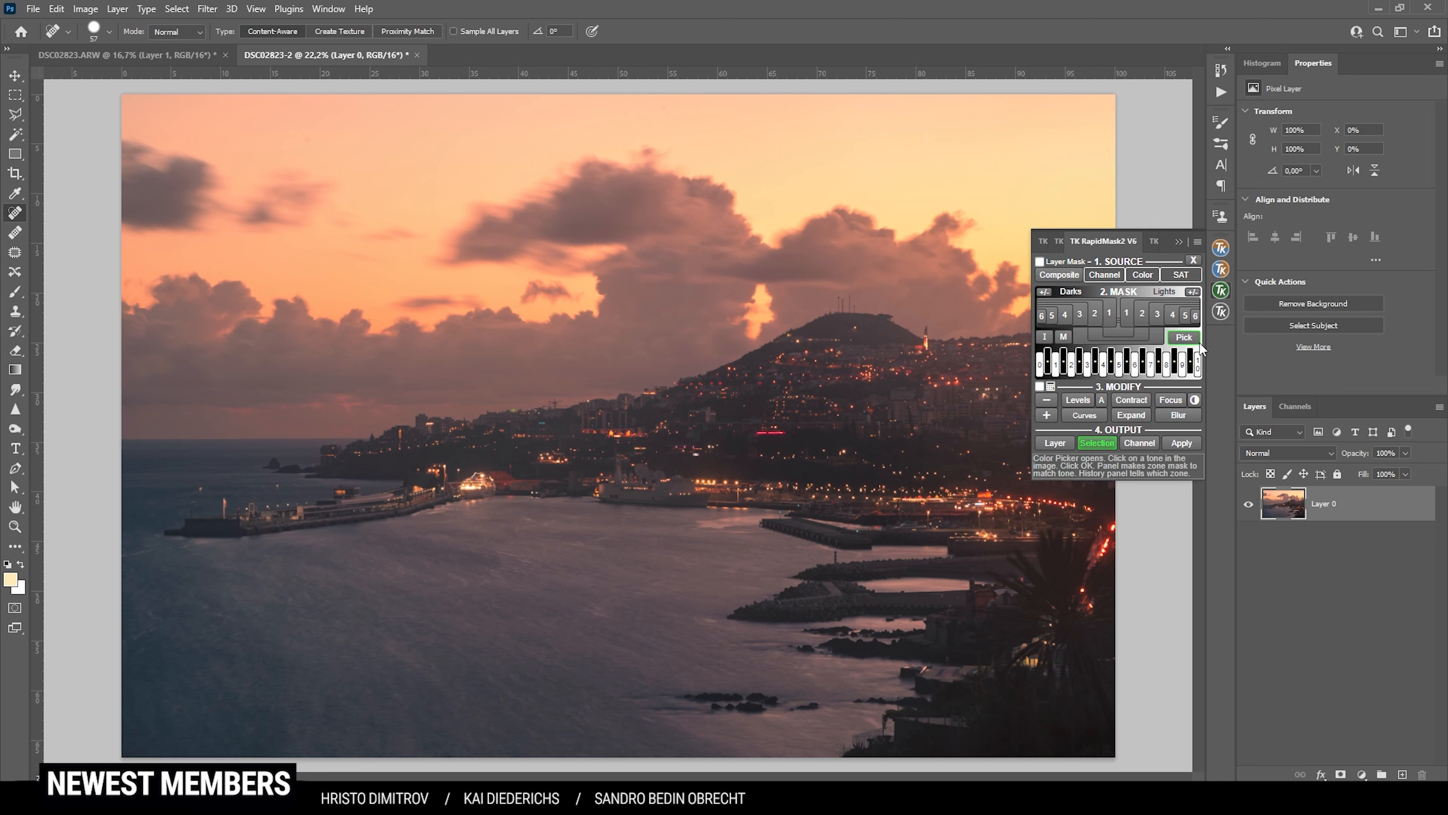
click(1128, 313)
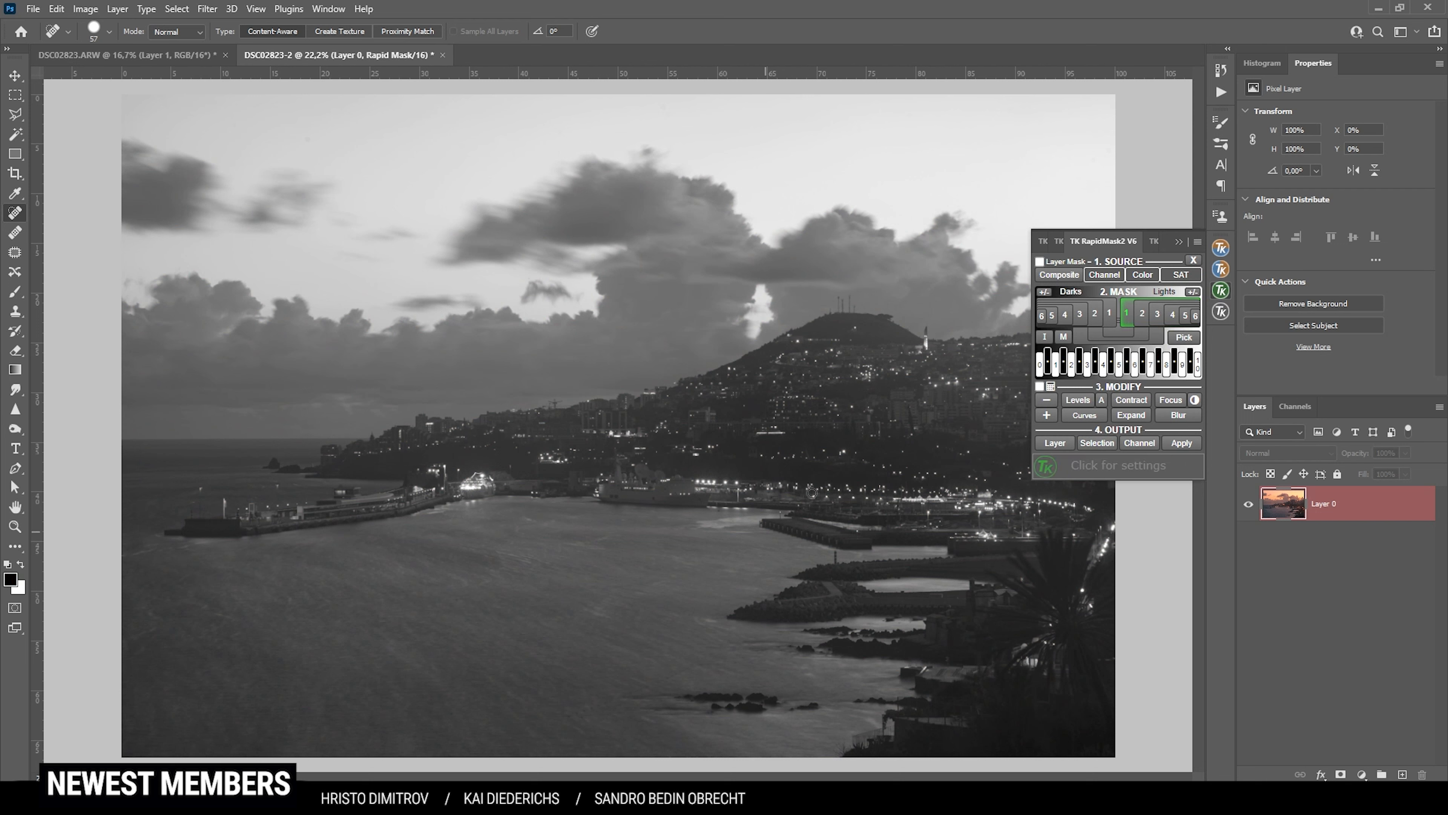
click(1144, 317)
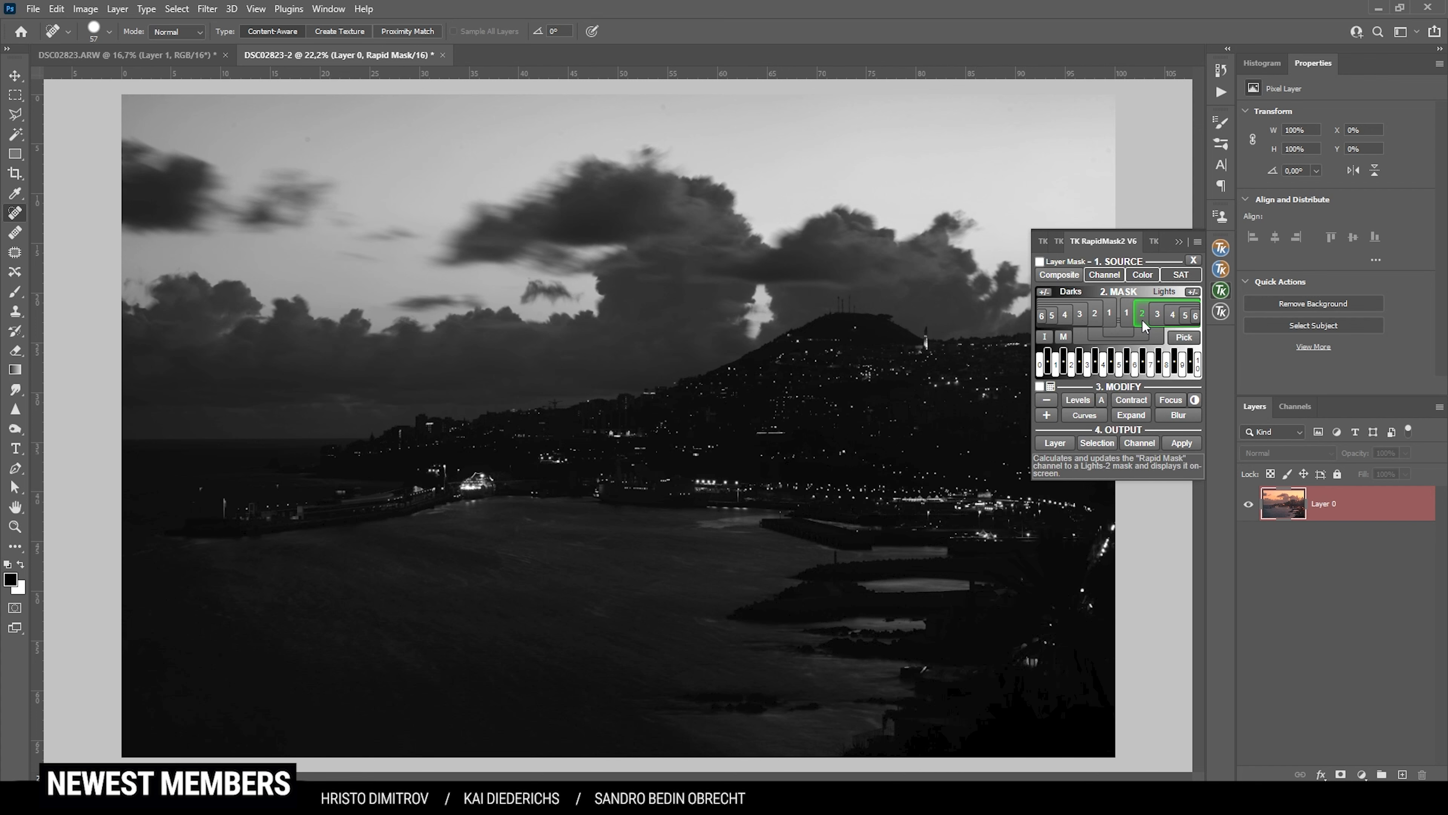
click(1097, 443)
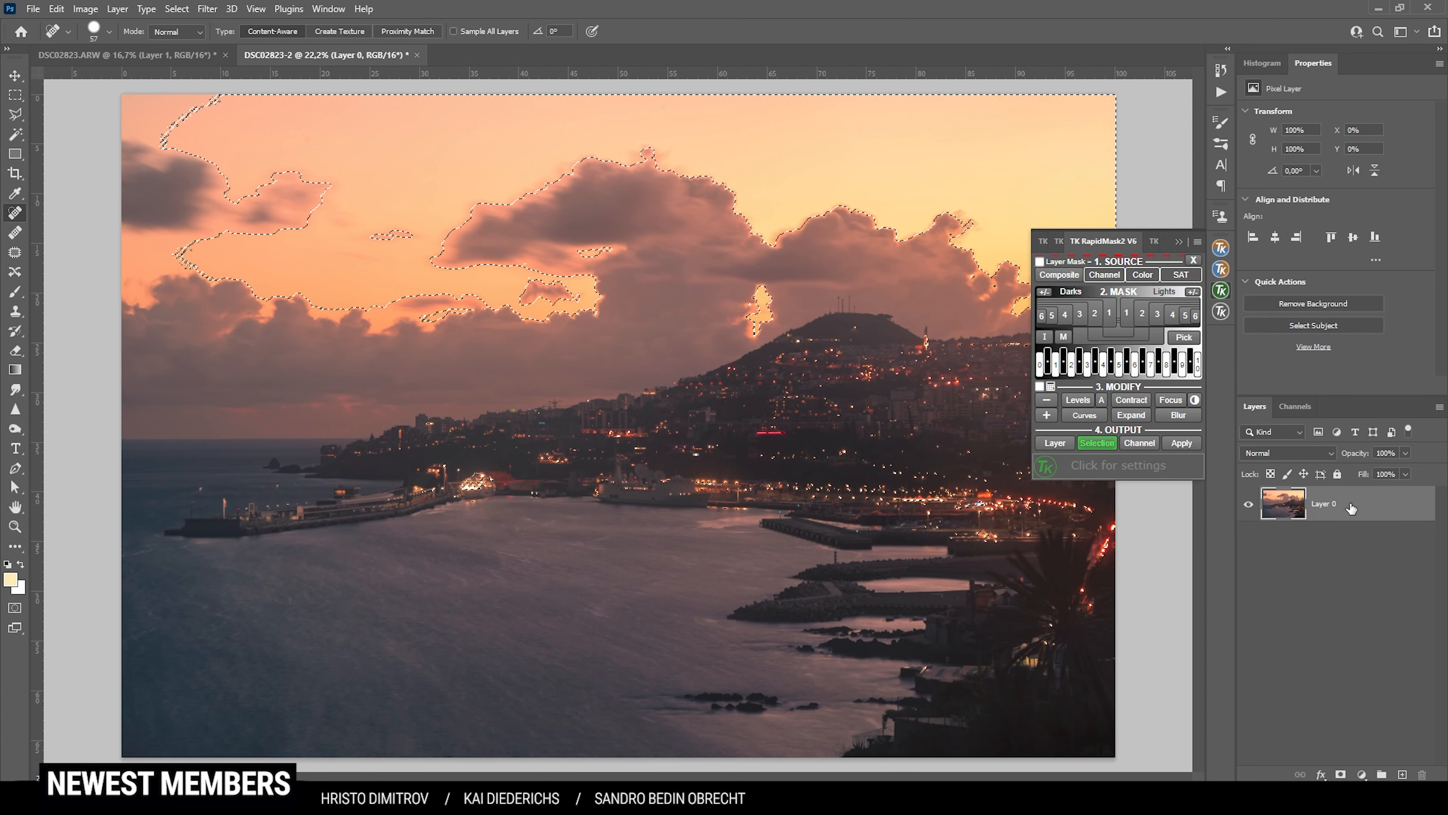
key(ctrl+j)
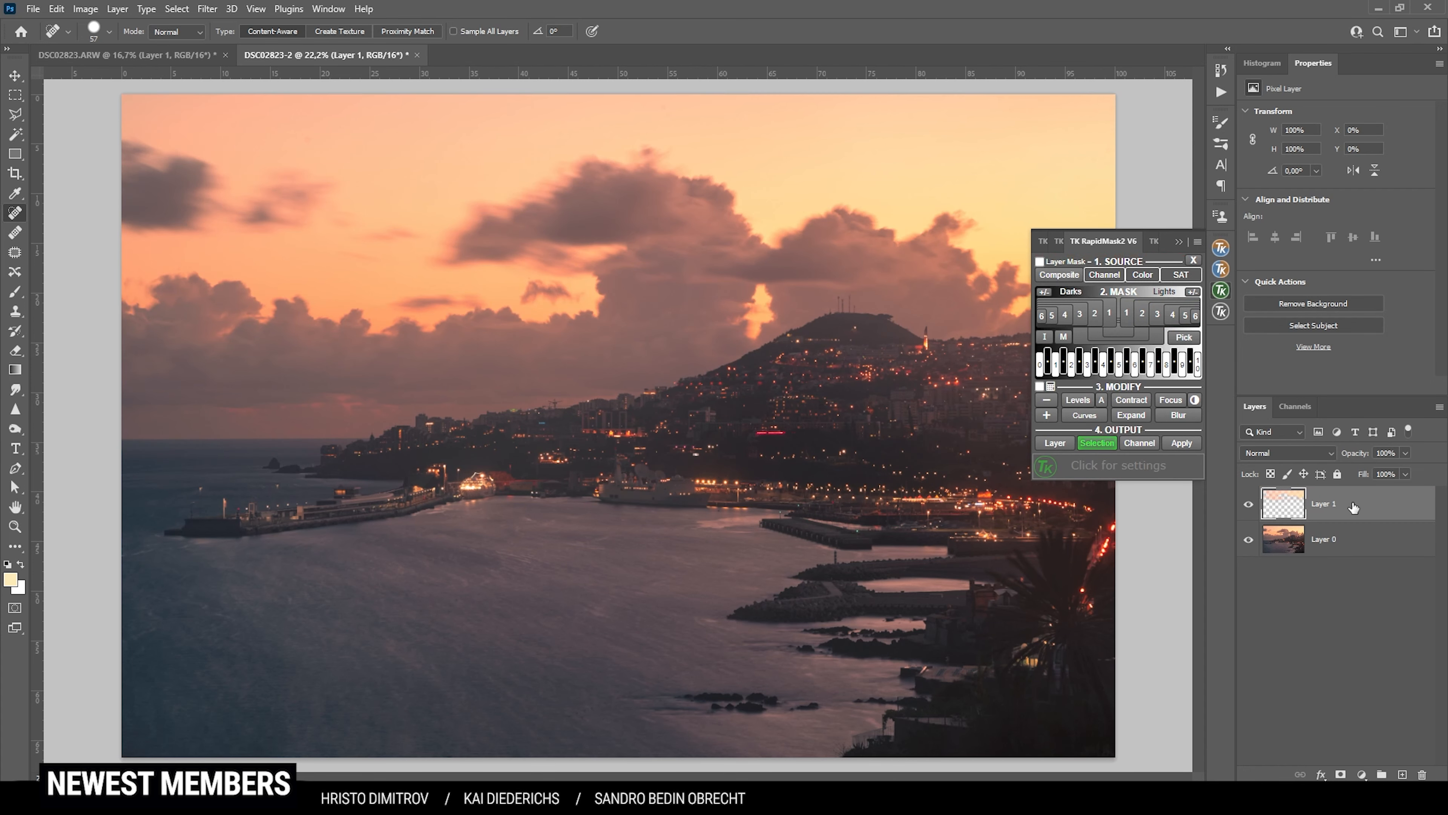
click(1179, 242)
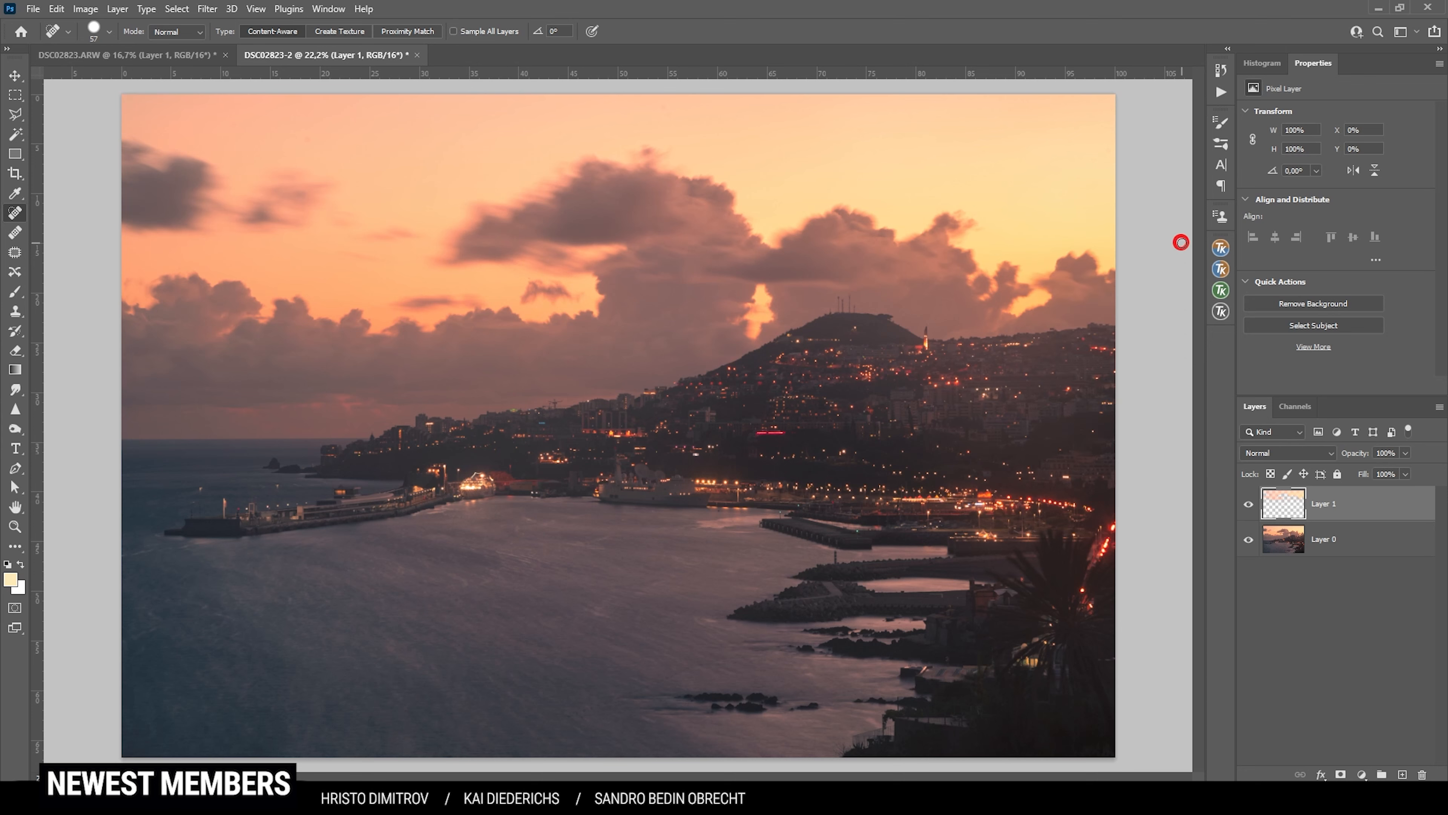
click(1249, 540)
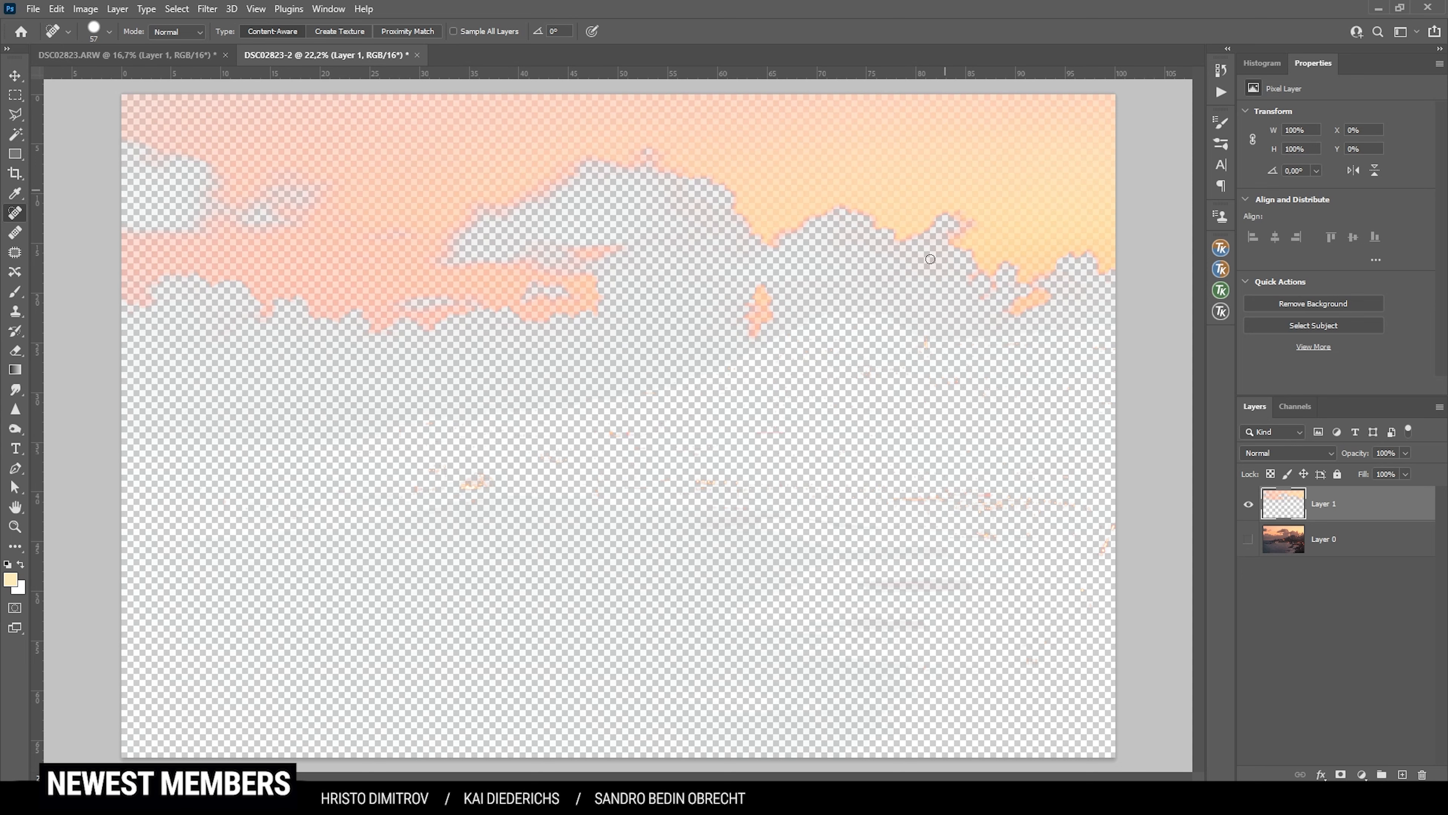
click(1249, 540)
Select the sky from Layer 0, delete that area from Layer 1 and clear the selection.
click(1284, 549)
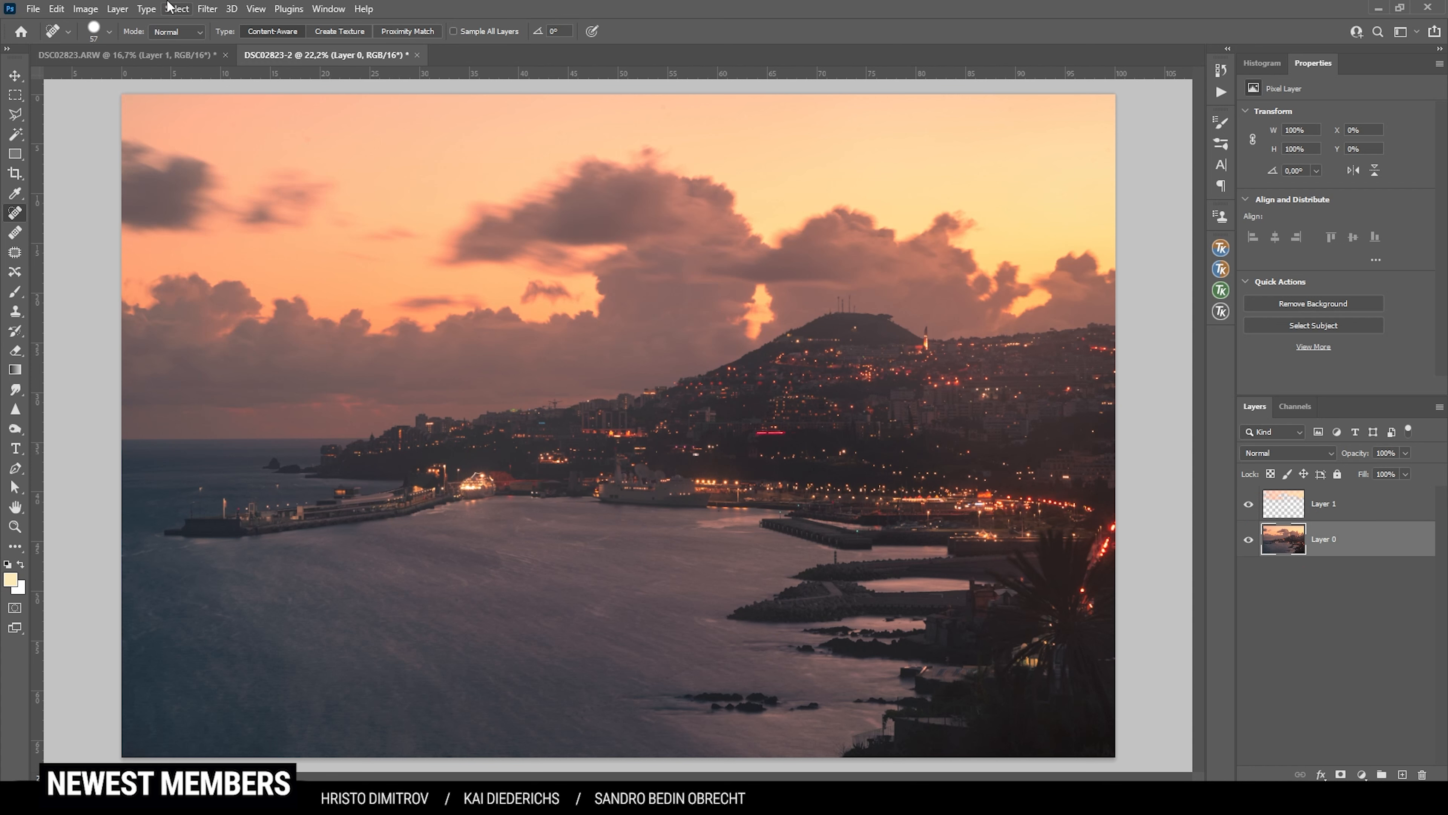
click(177, 9)
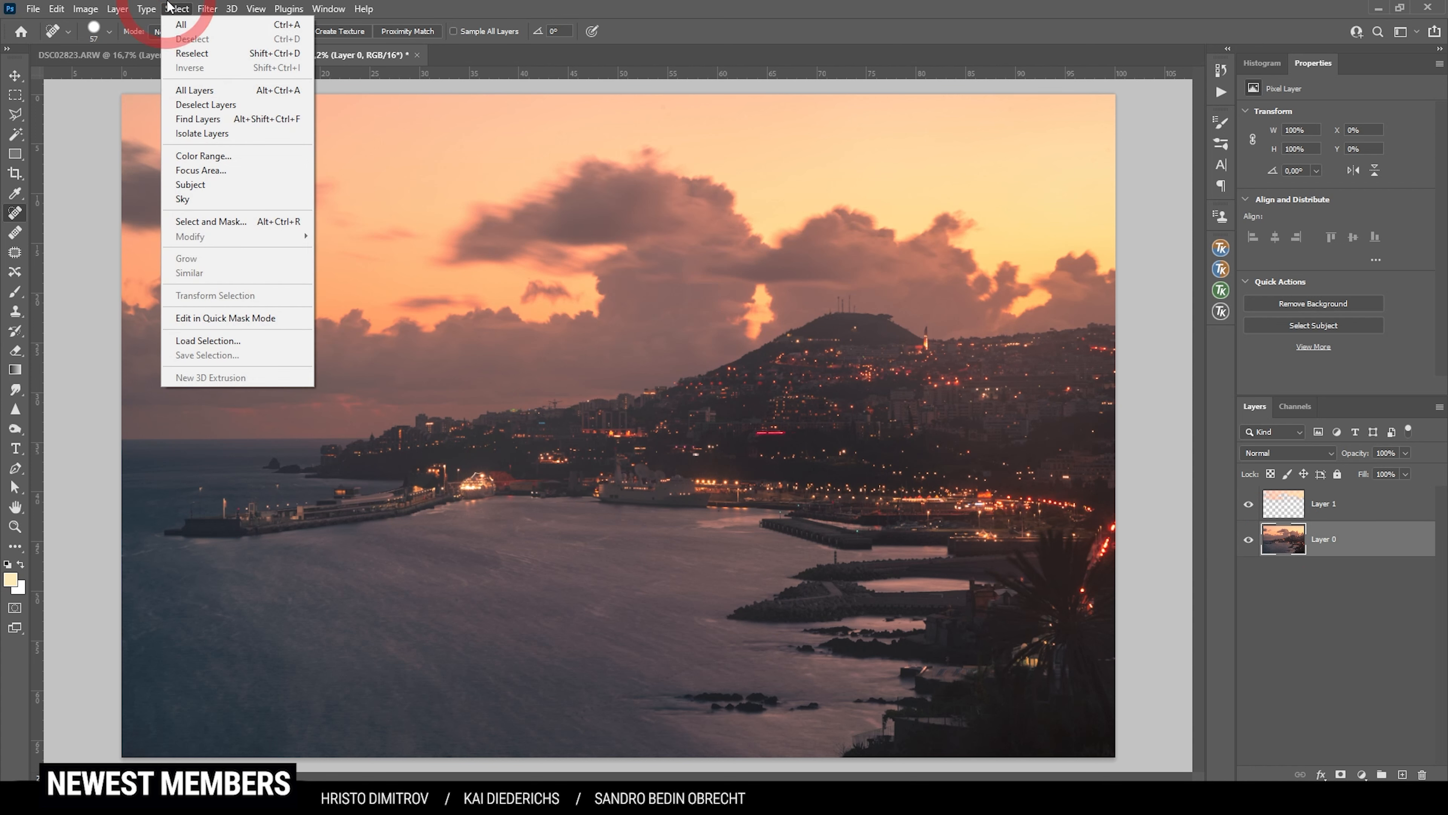
click(254, 198)
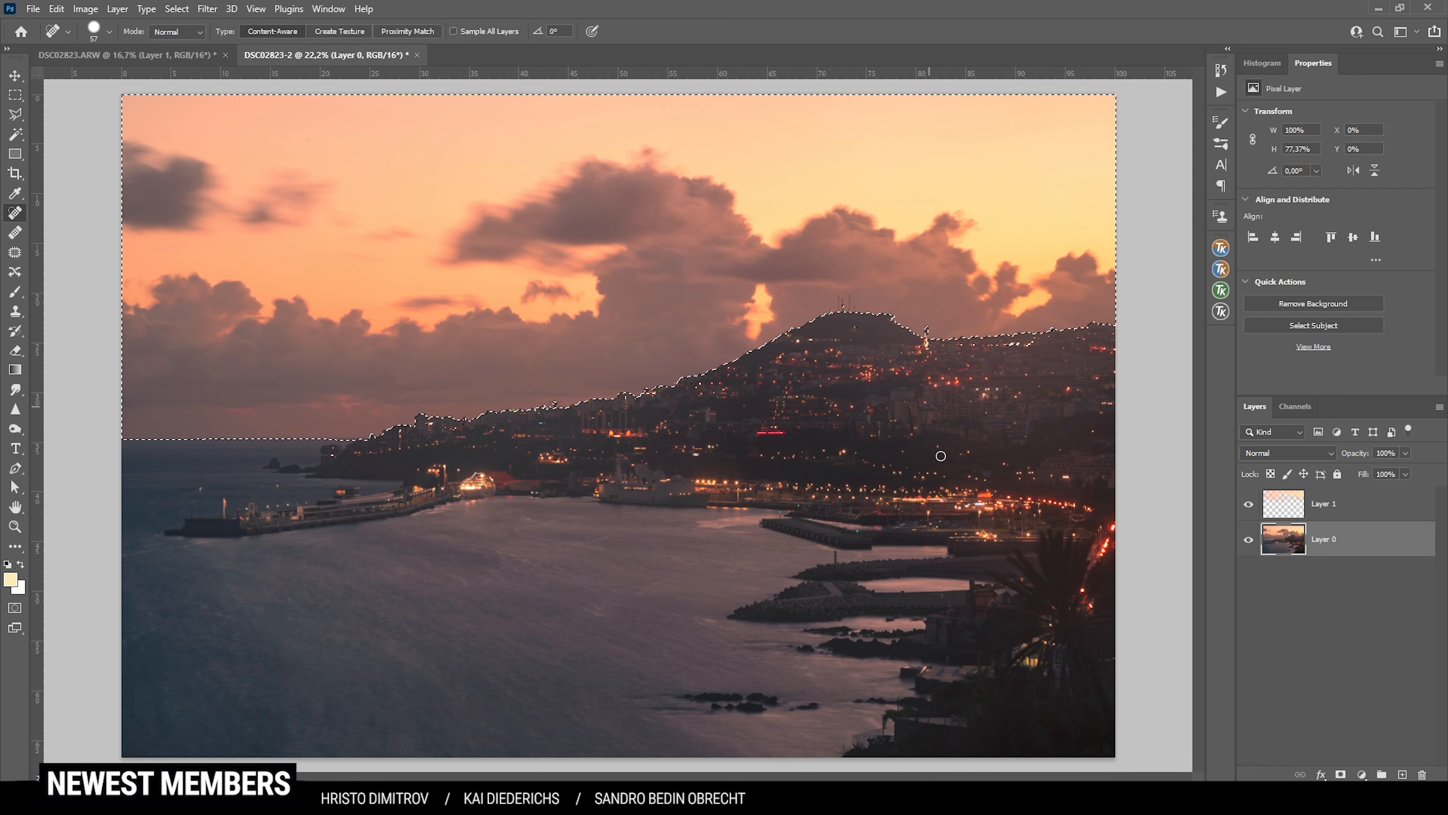
click(1302, 511)
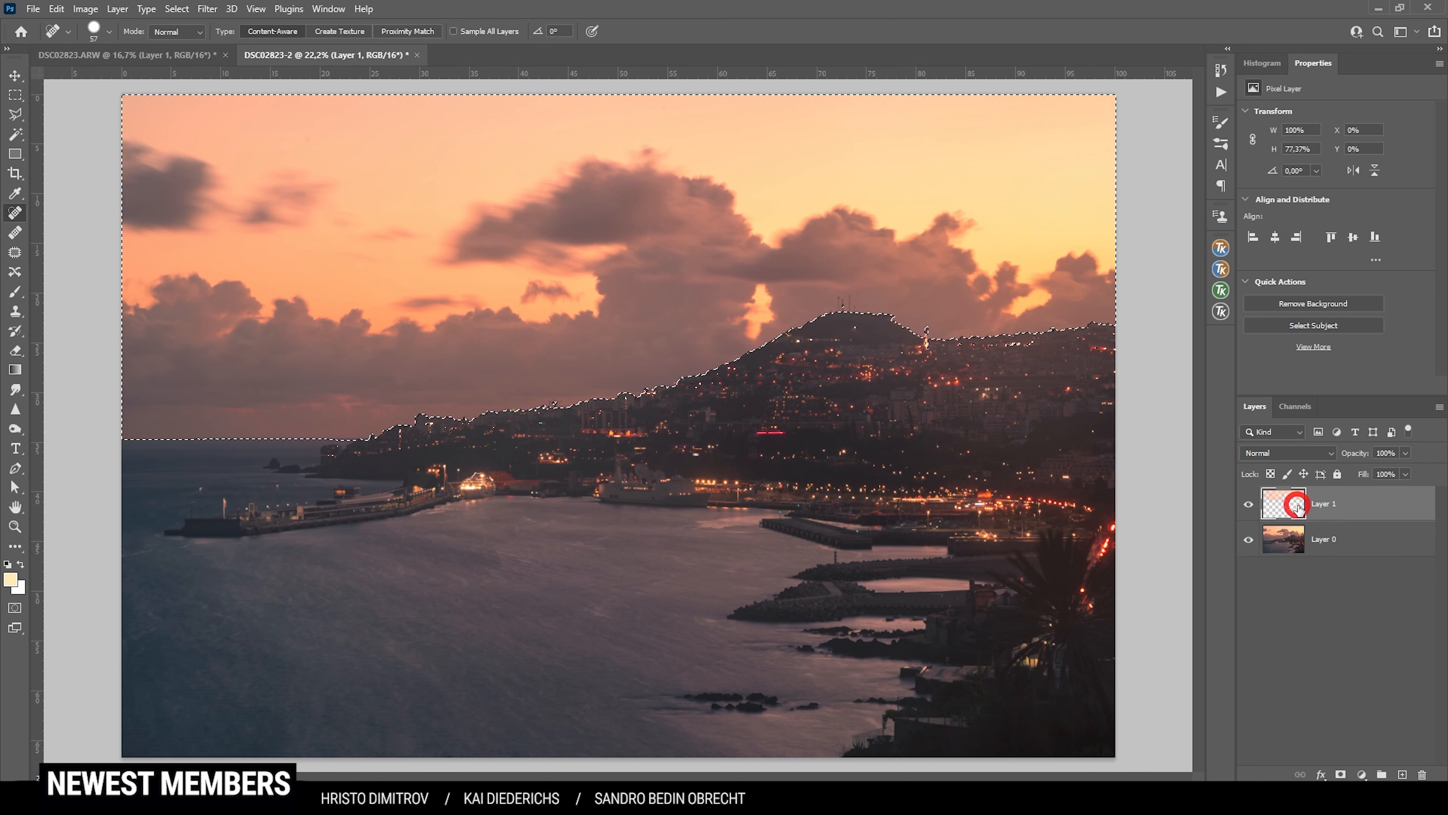
key(Delete)
key(ctrl+d)
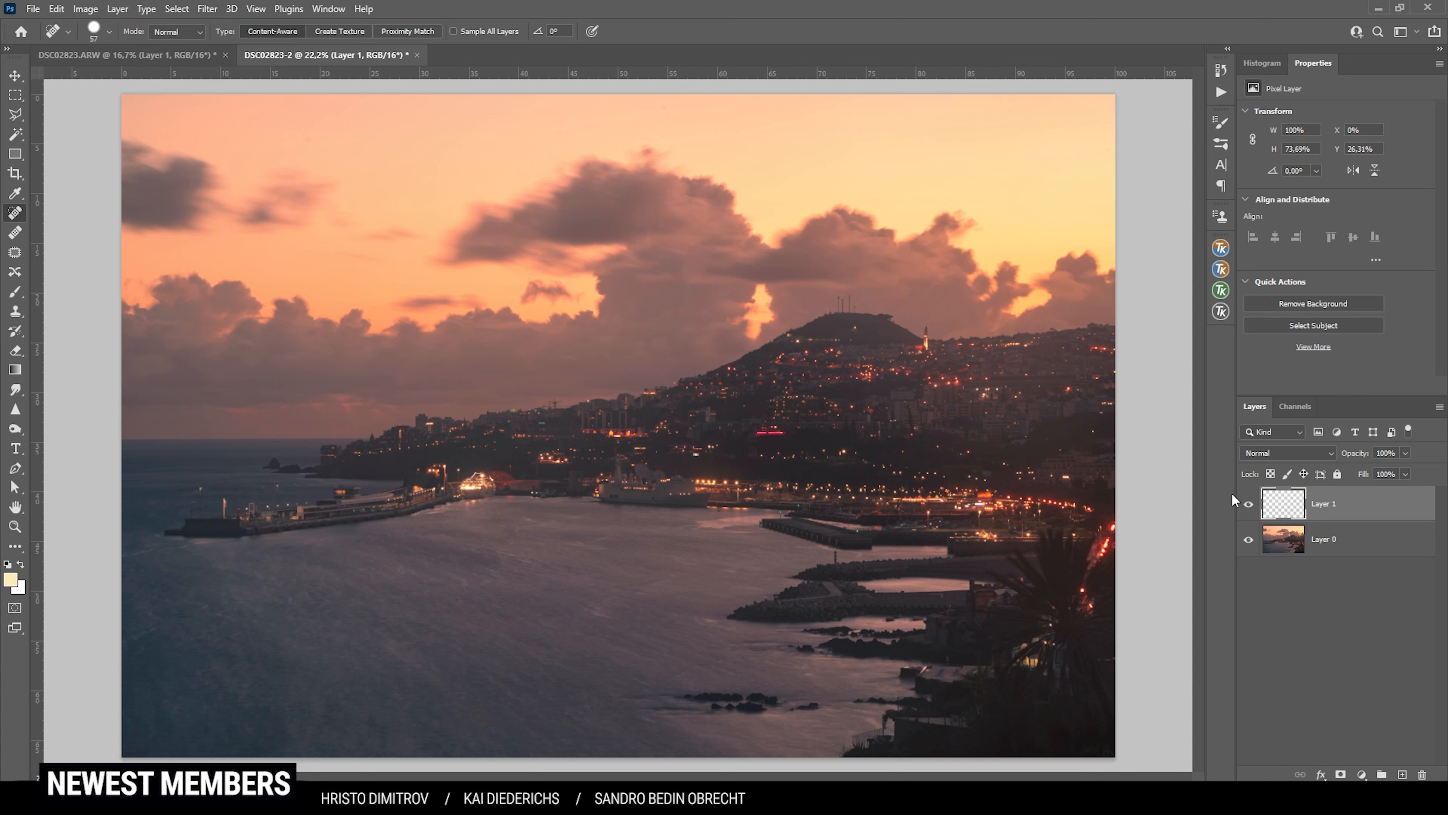
Soften the bright city lights on Layer 1 with a Gaussian Blur, slightly reducing the suggested radius.
click(211, 12)
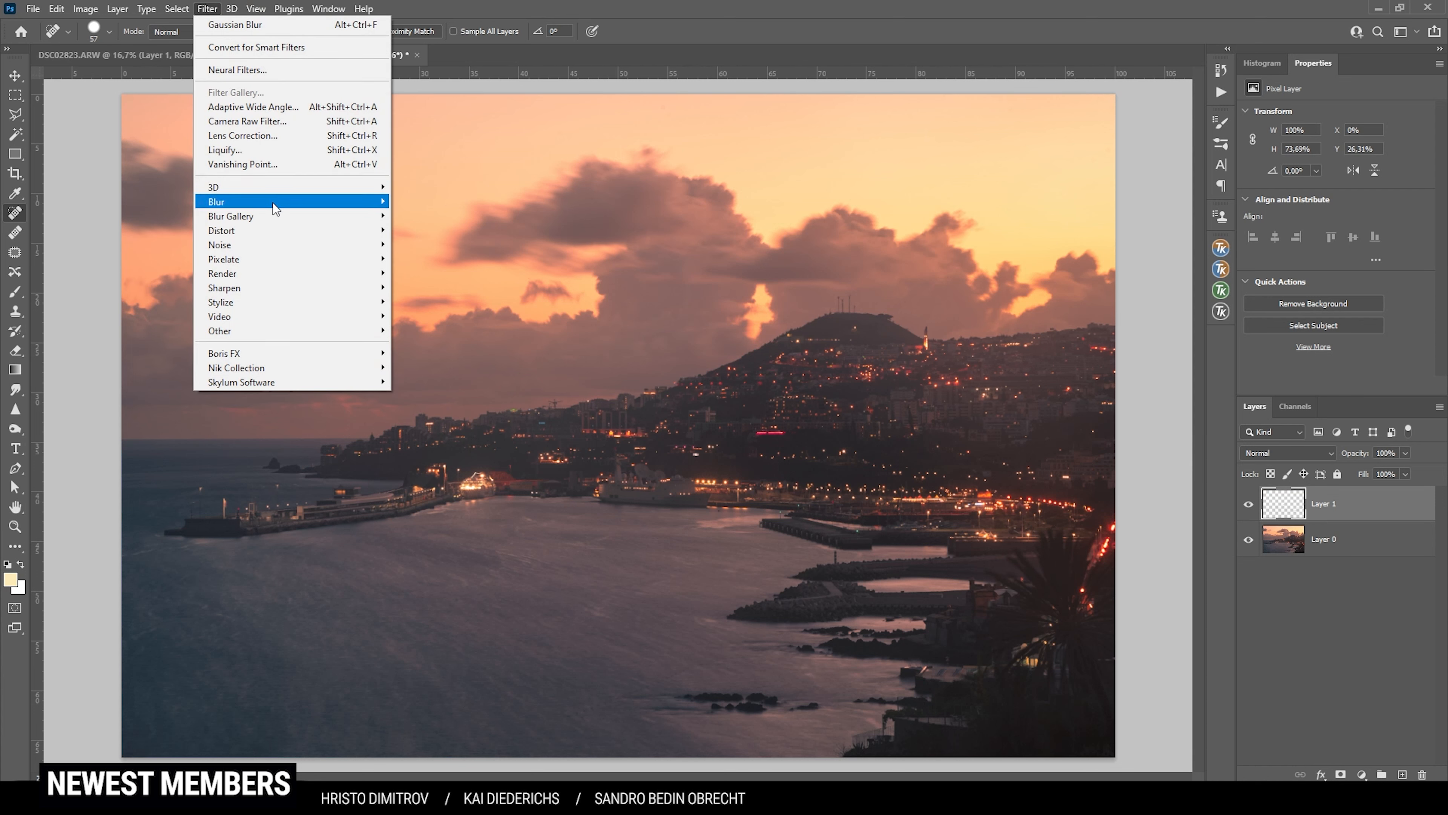
mouse_move(288, 204)
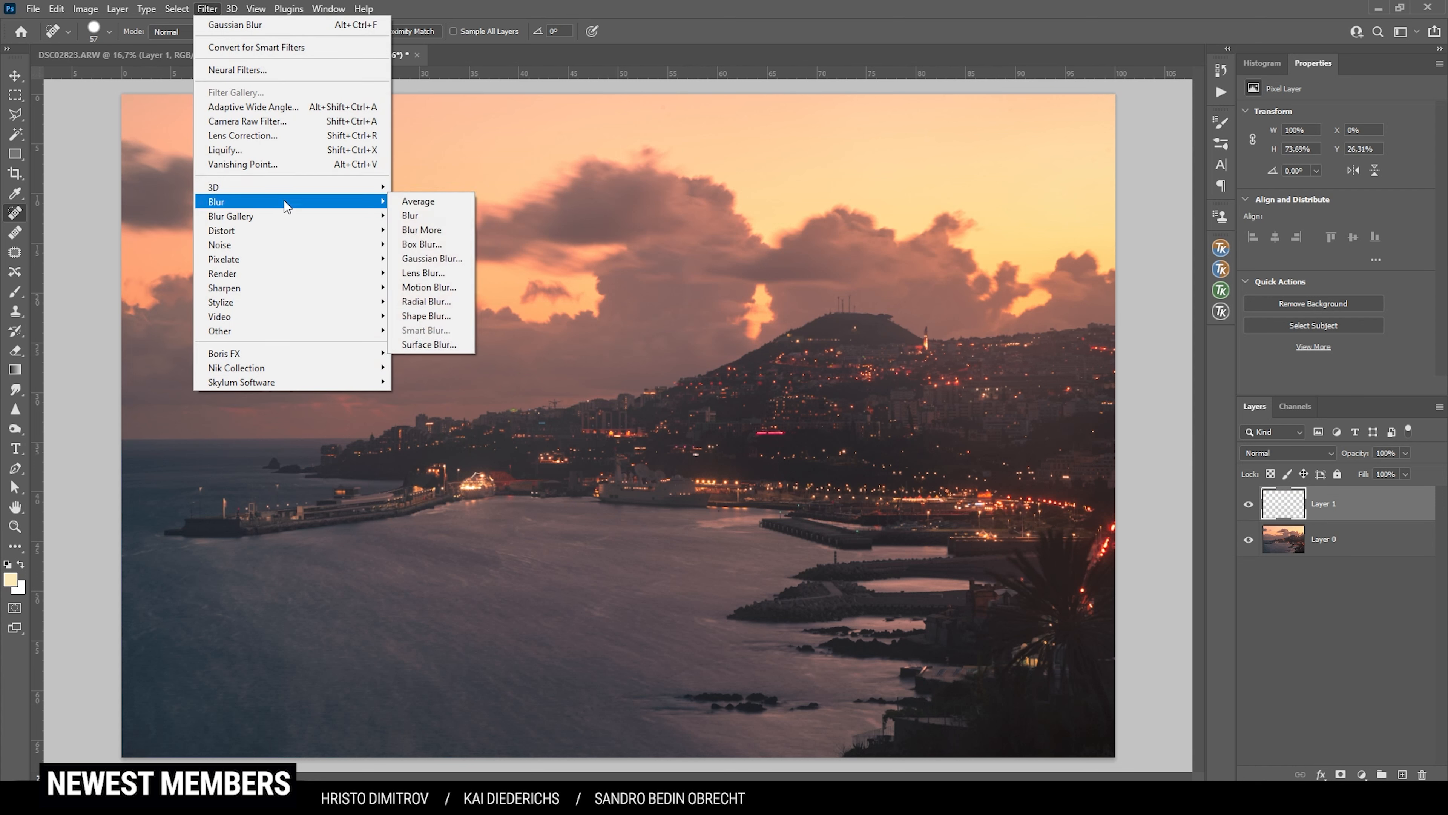
click(433, 259)
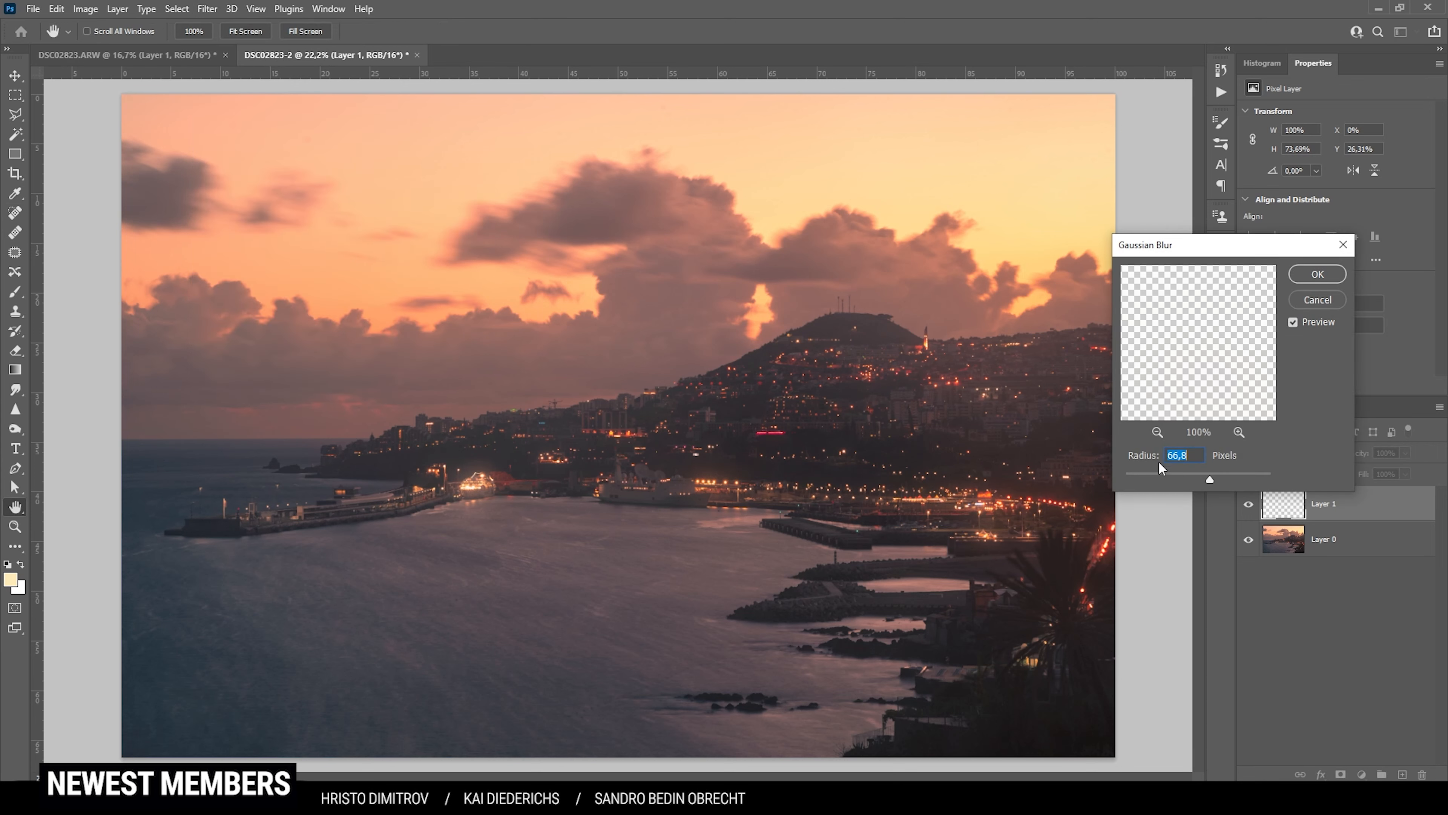
key(Up)
drag(1210, 478, 1196, 478)
drag(1201, 476, 1203, 478)
click(1317, 275)
key(j)
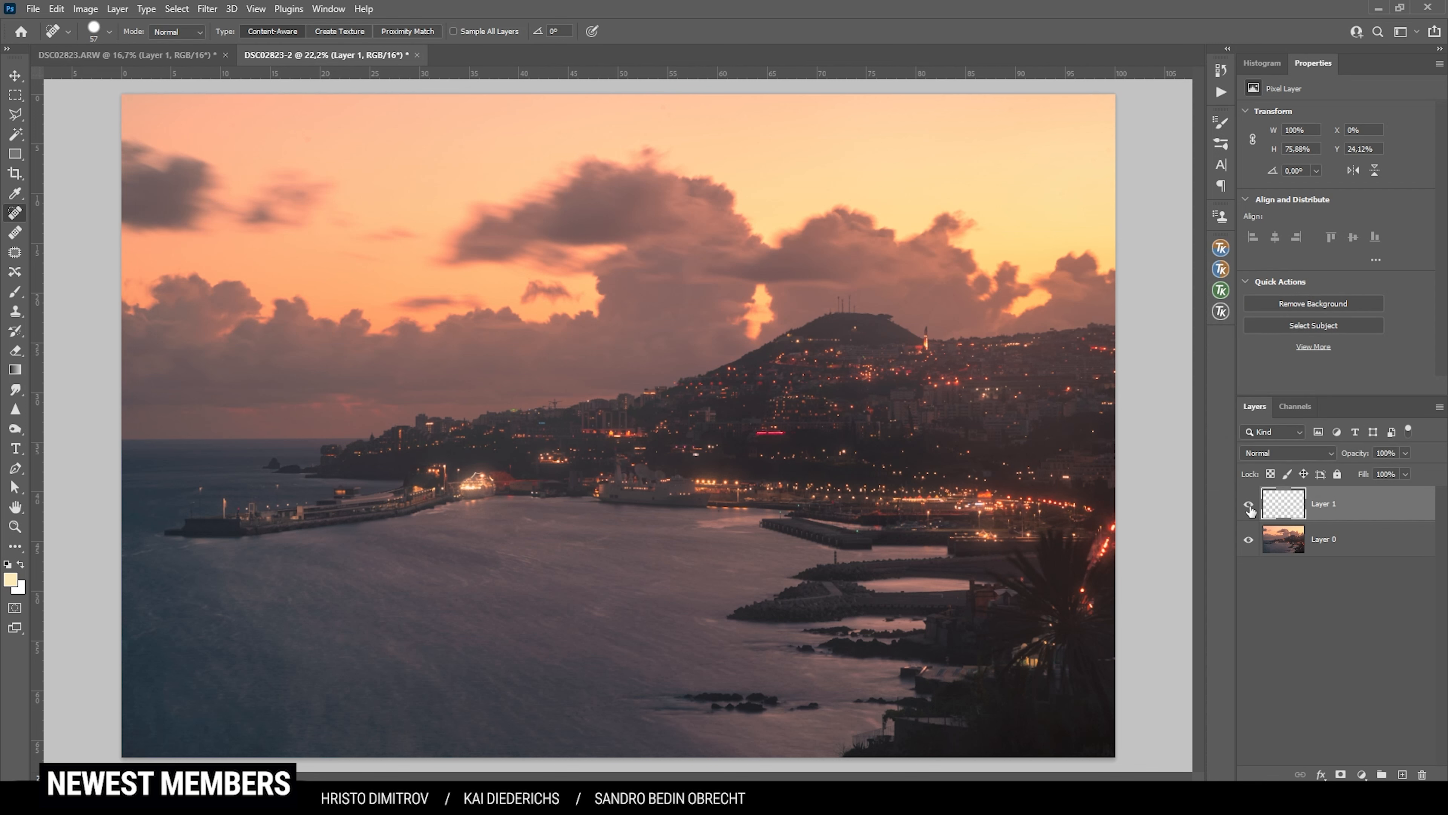
Compare the image with and without the blurred Layer 1 to judge the glow around the city lights.
click(1248, 505)
click(1248, 505)
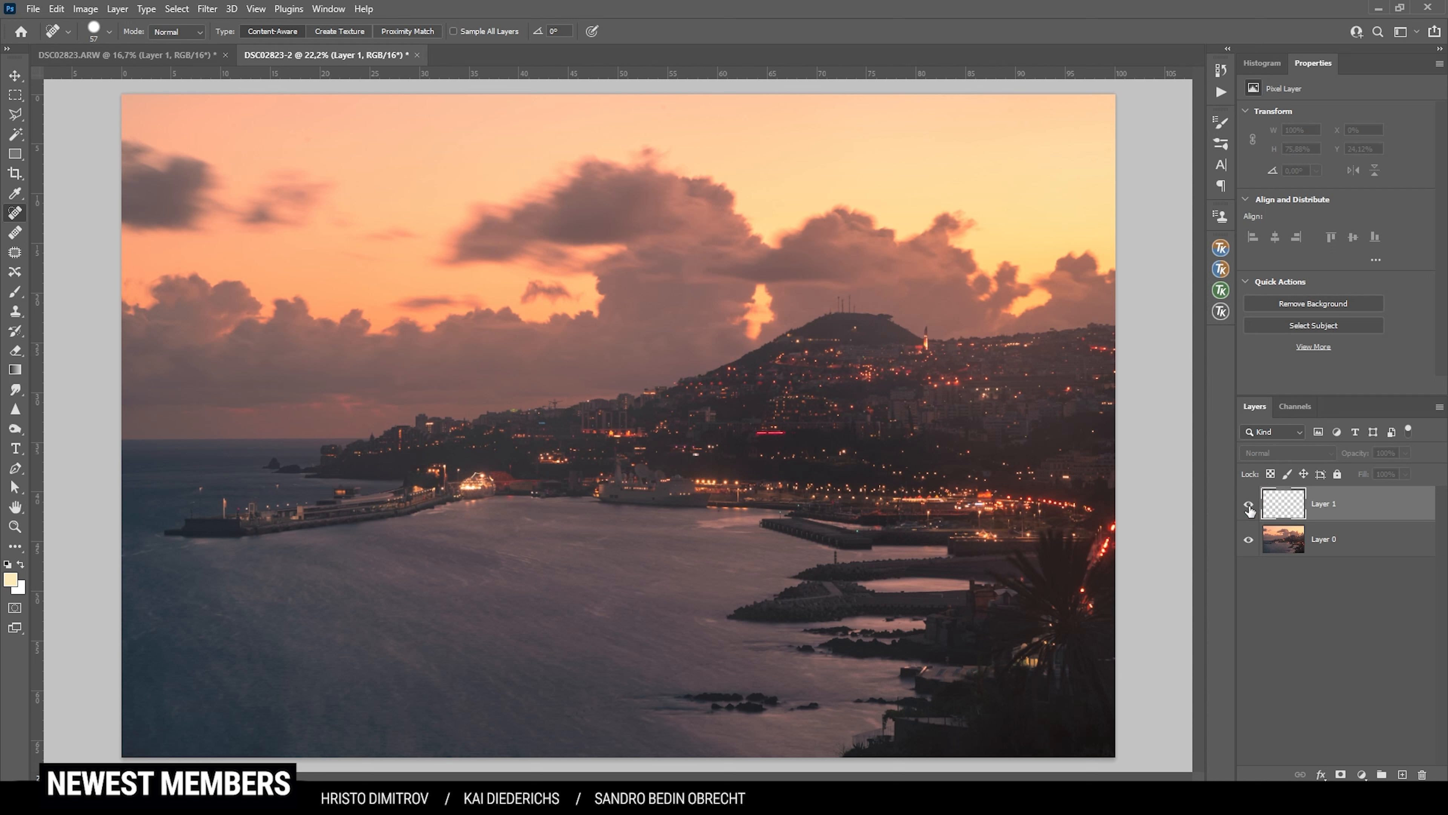
click(1248, 505)
click(1248, 505)
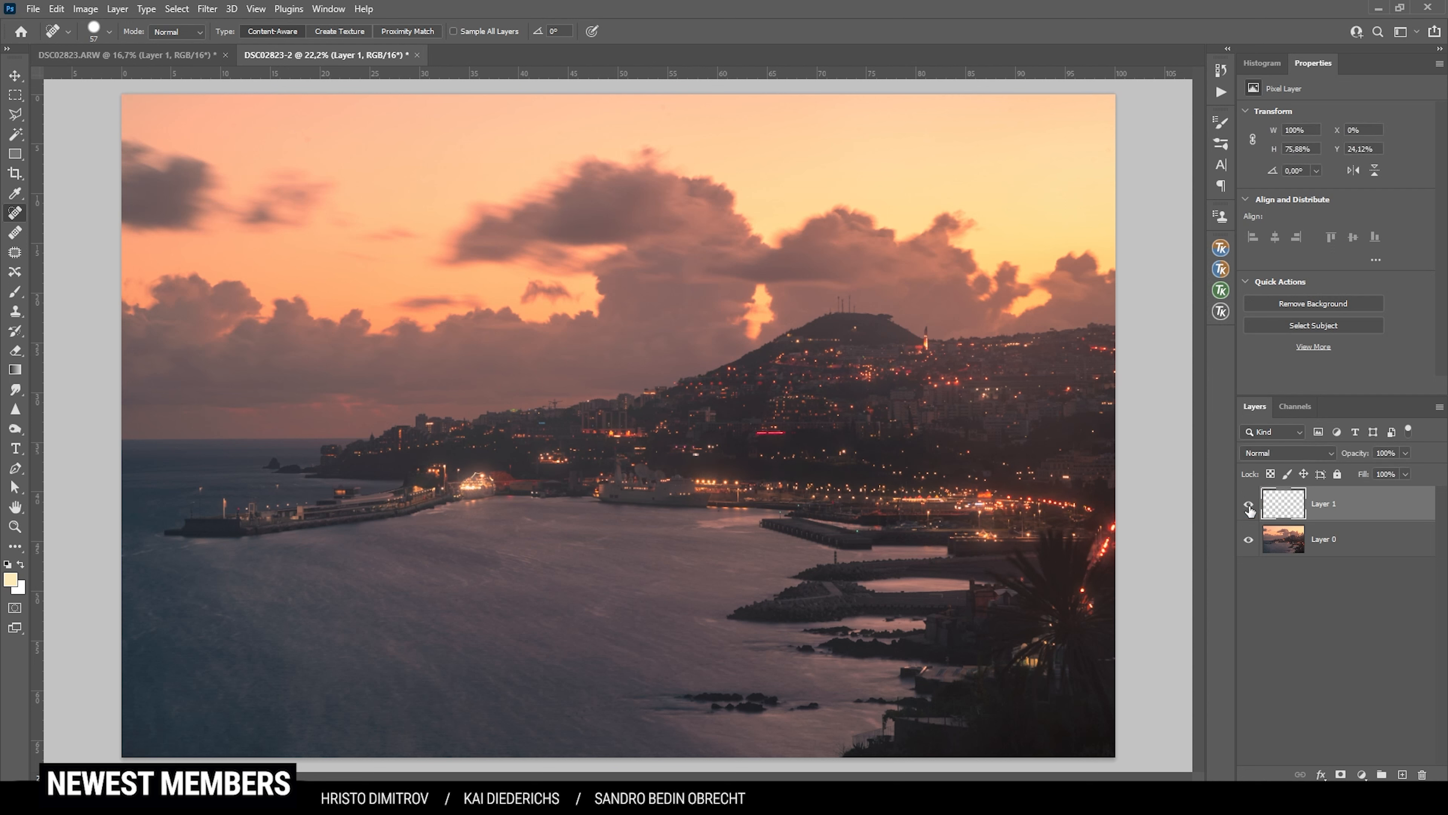
click(1249, 506)
click(1249, 505)
click(1249, 505)
click(1249, 505)
click(1249, 505)
click(1249, 505)
Try the Color Dodge blend mode on Layer 1 and compare the image with and without the layer.
click(1332, 450)
click(1307, 546)
click(1249, 504)
click(1249, 504)
Set Layer 1's blend mode to Screen and compare the image with and without the layer.
click(1329, 453)
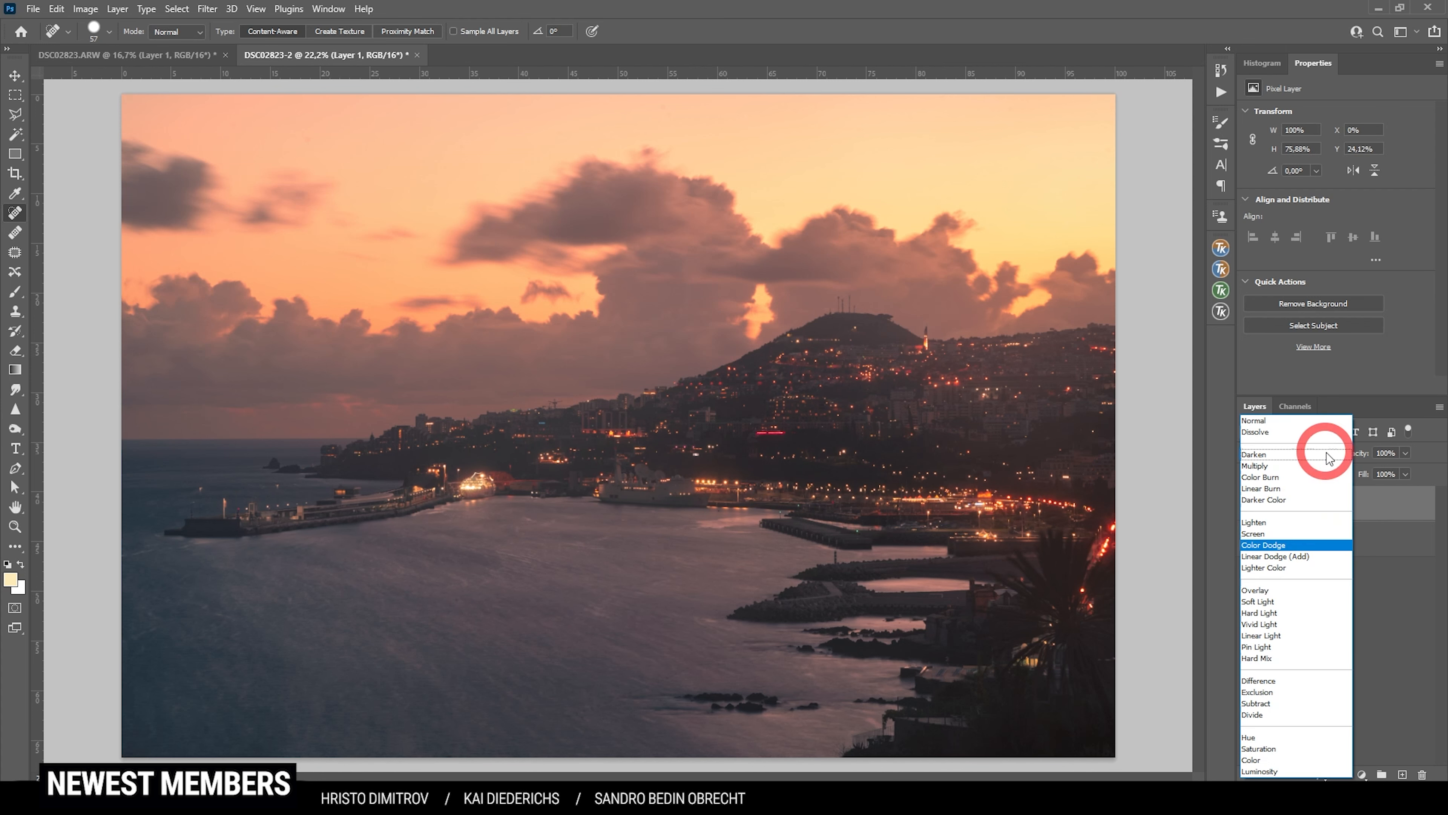
click(1296, 531)
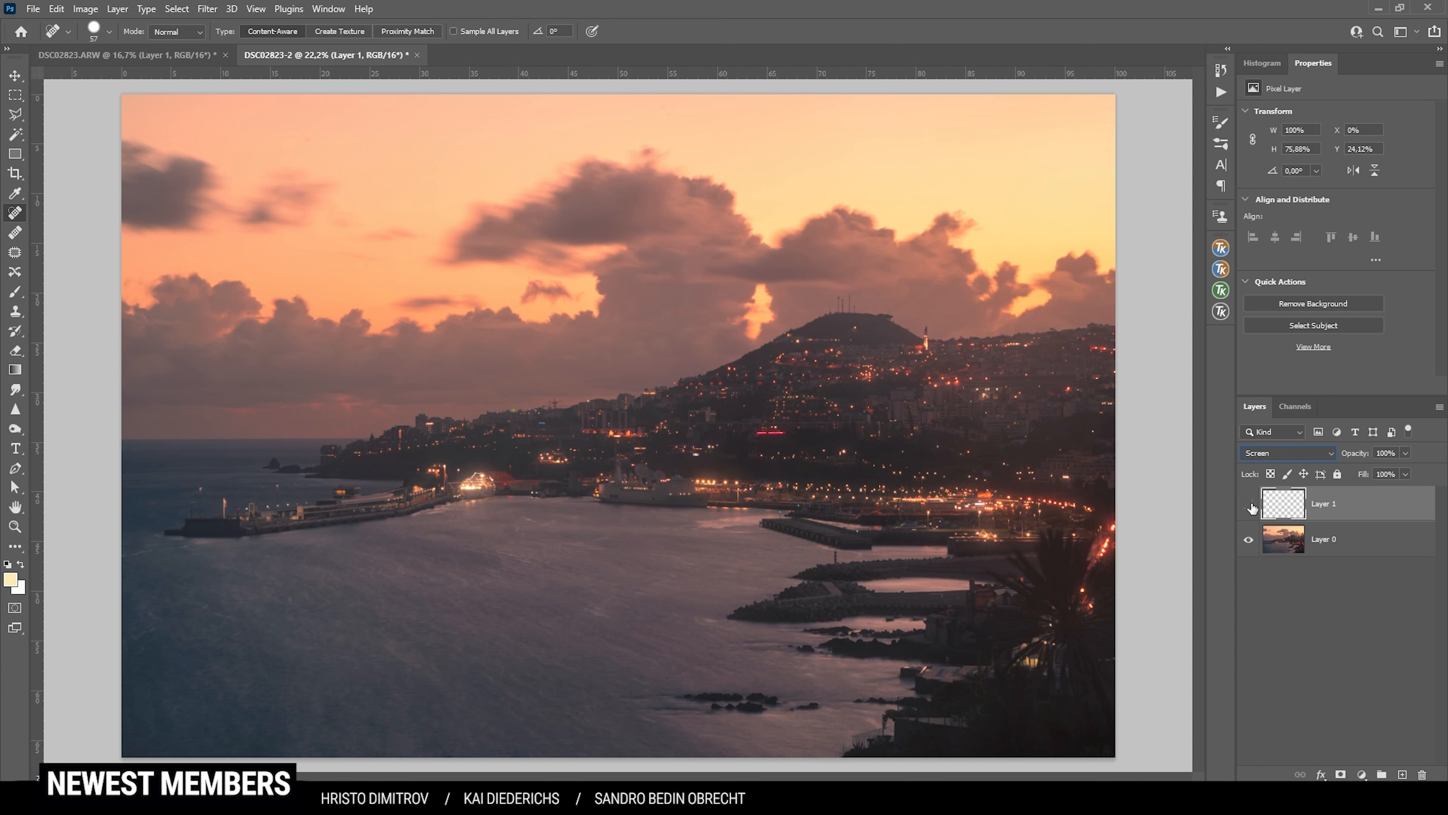
click(1330, 450)
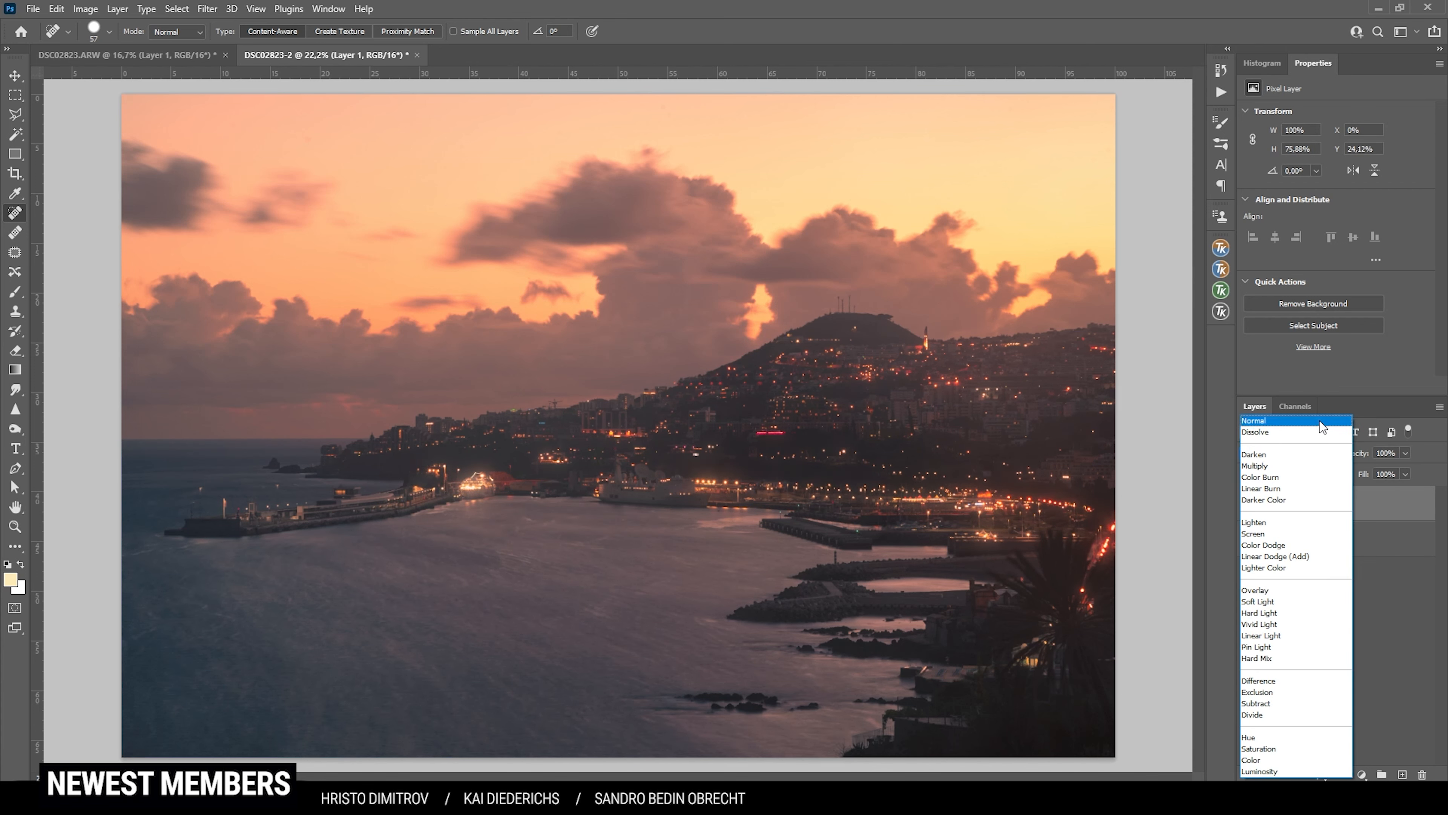
click(1277, 534)
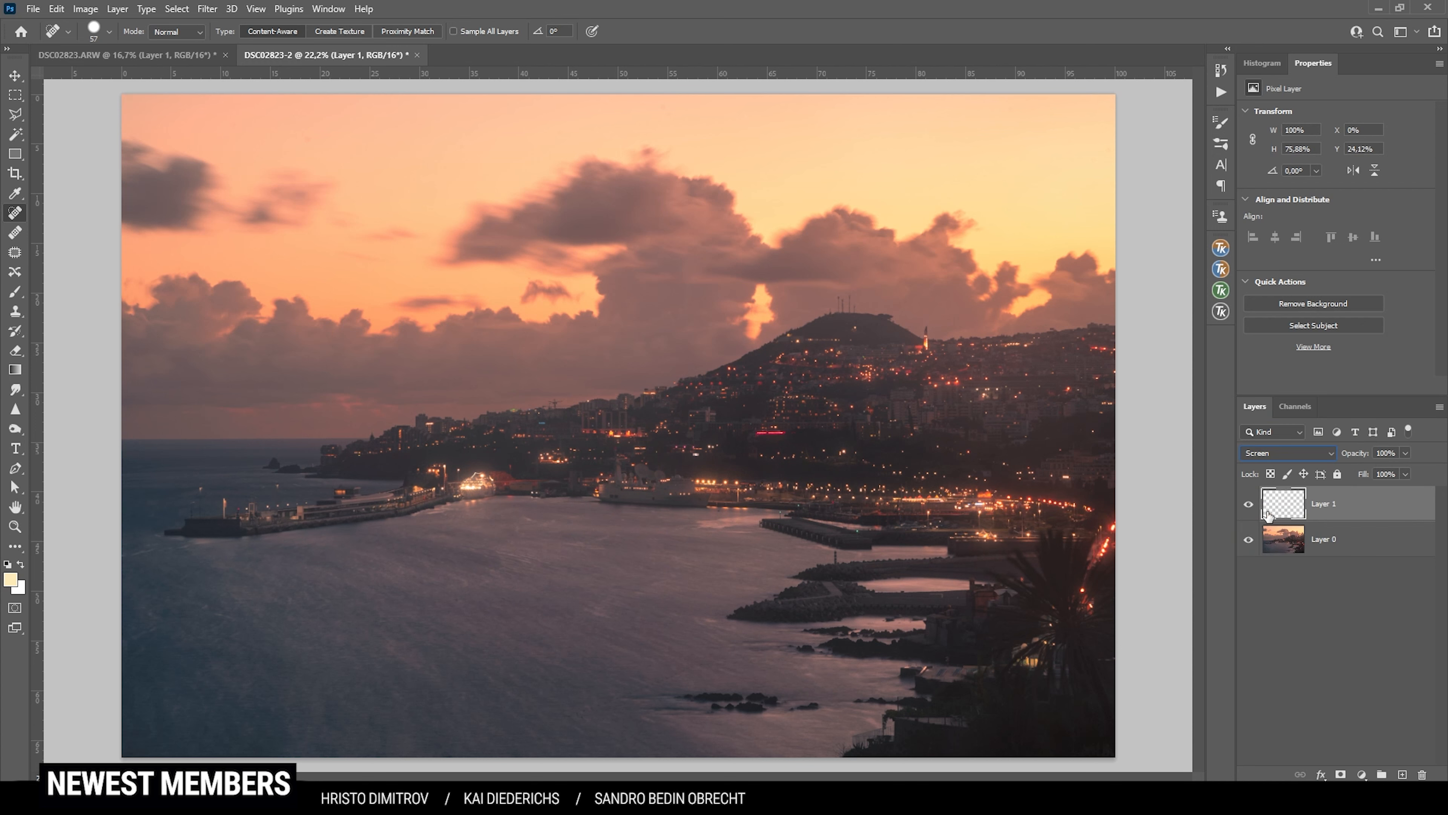
click(1249, 504)
click(1249, 504)
Try duplicating Layer 1 to strengthen the glow, and remove the duplicate.
key(ctrl+j)
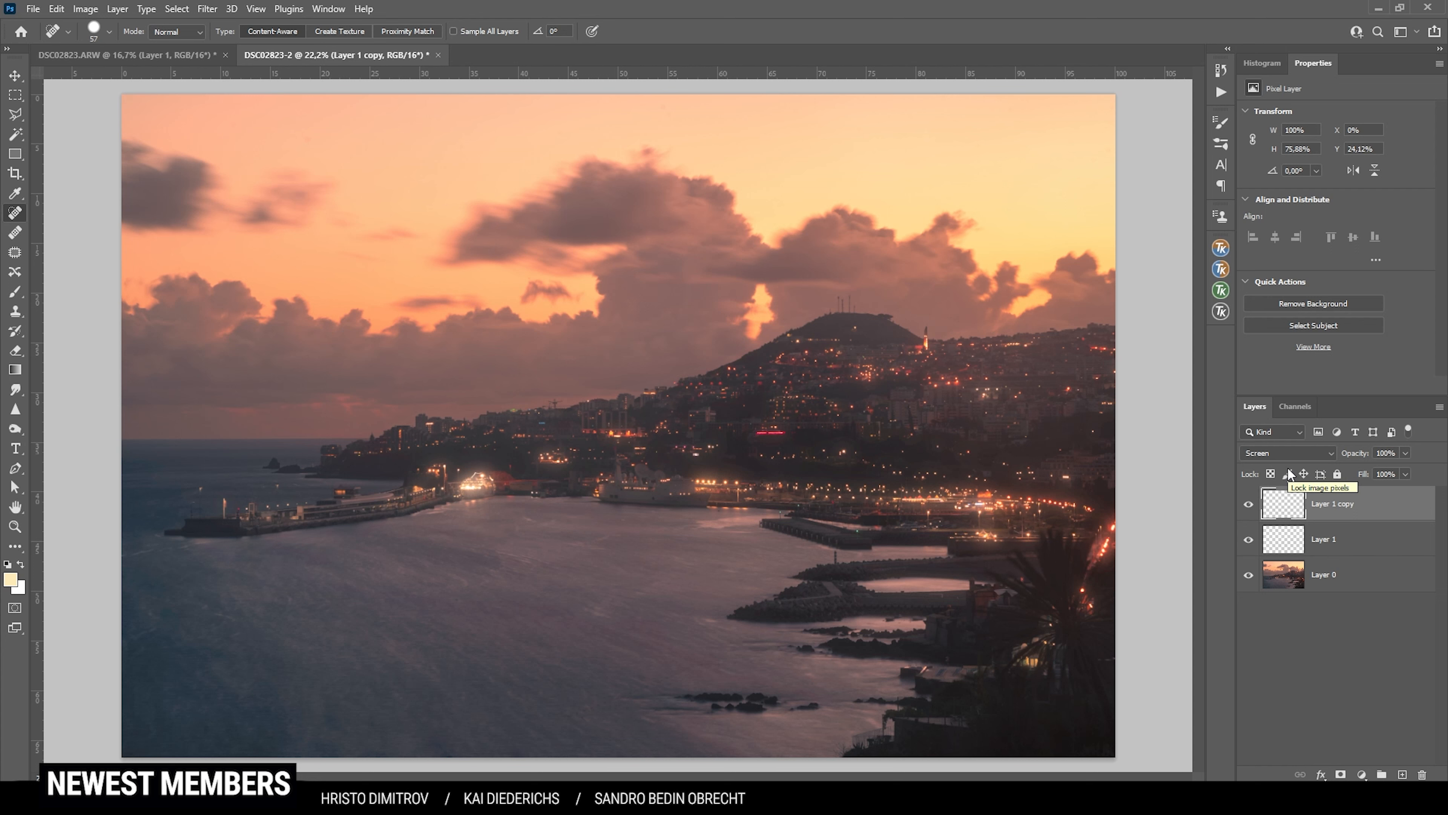
key(Delete)
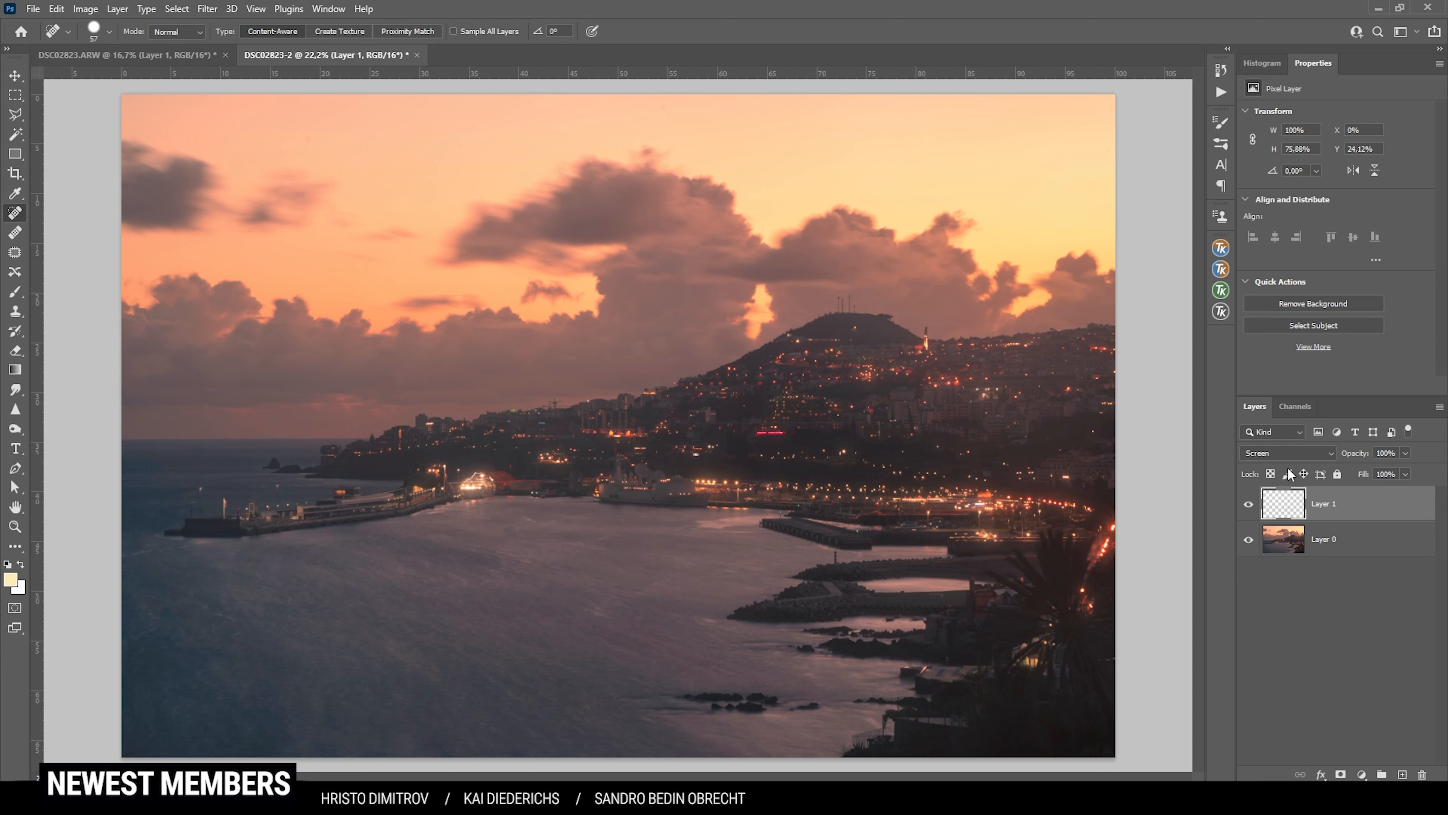